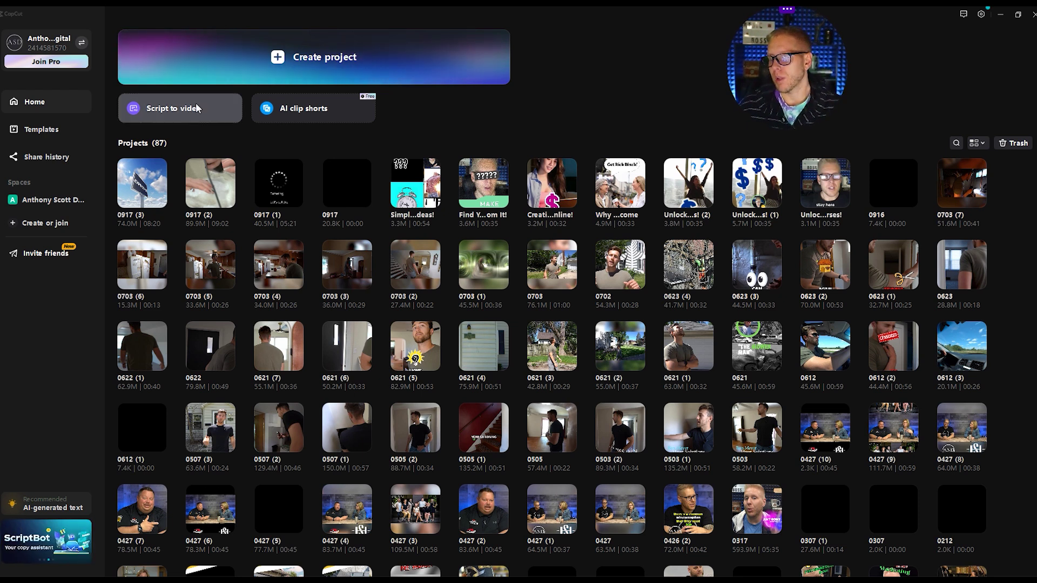
# - Start a Script to video project and paste the prepared photographer script
pyautogui.click(197, 108)
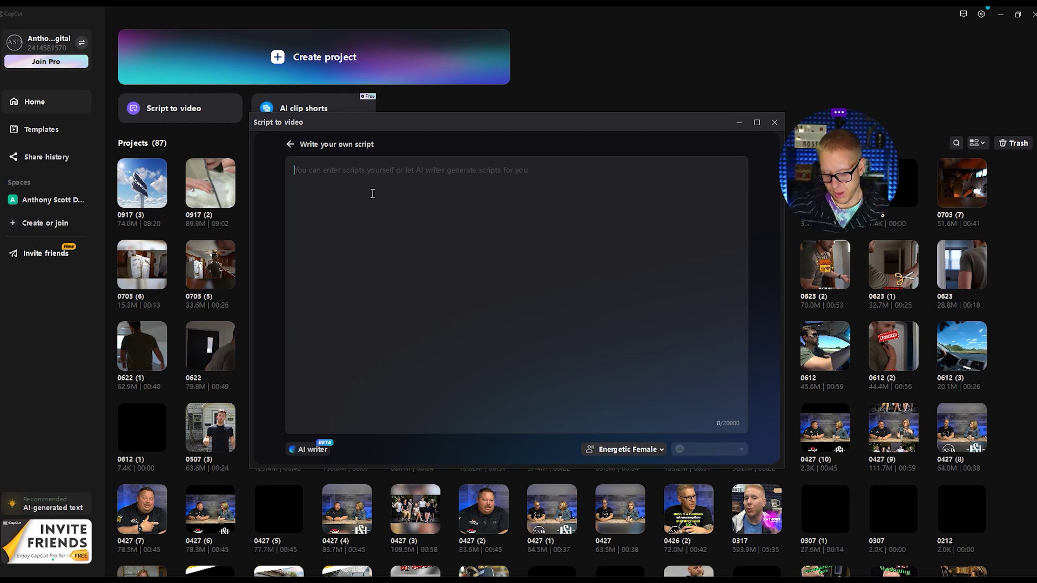
pyautogui.hotkey('ctrl', 'v')
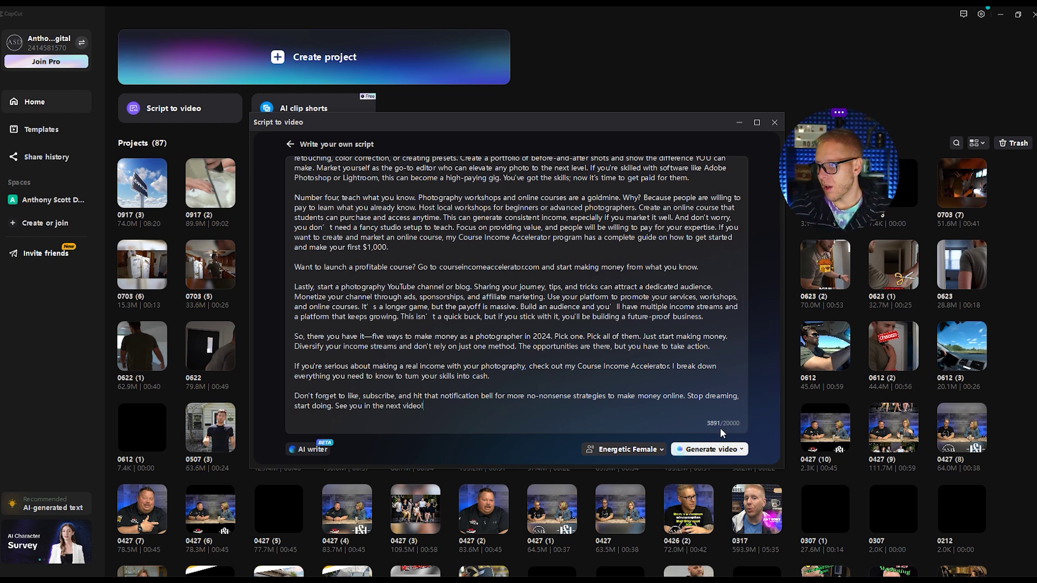
# - Change the AI narration voice from Energetic Female to Julio
pyautogui.scroll(5, 608, 391)
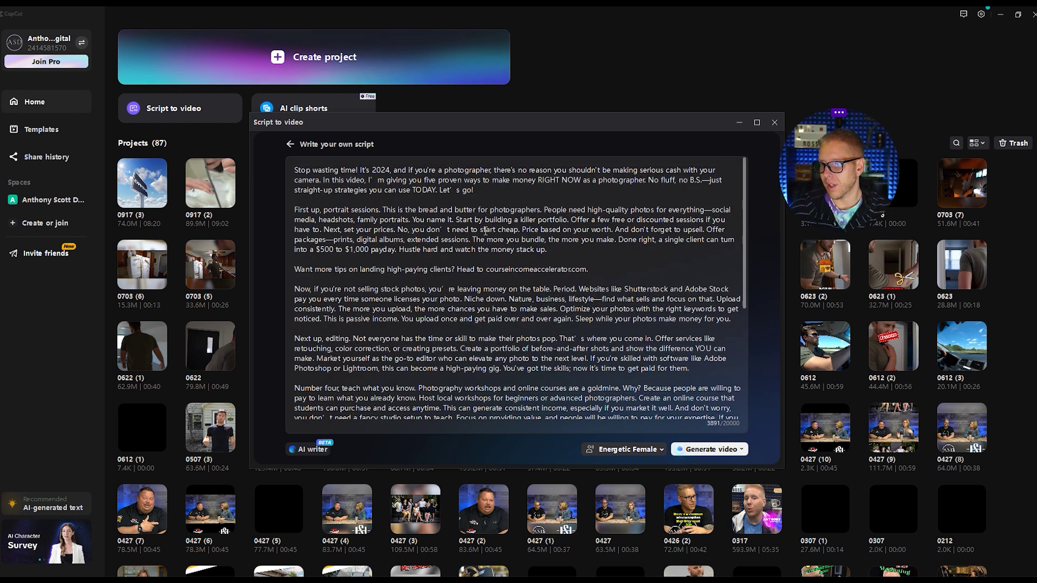
pyautogui.click(659, 449)
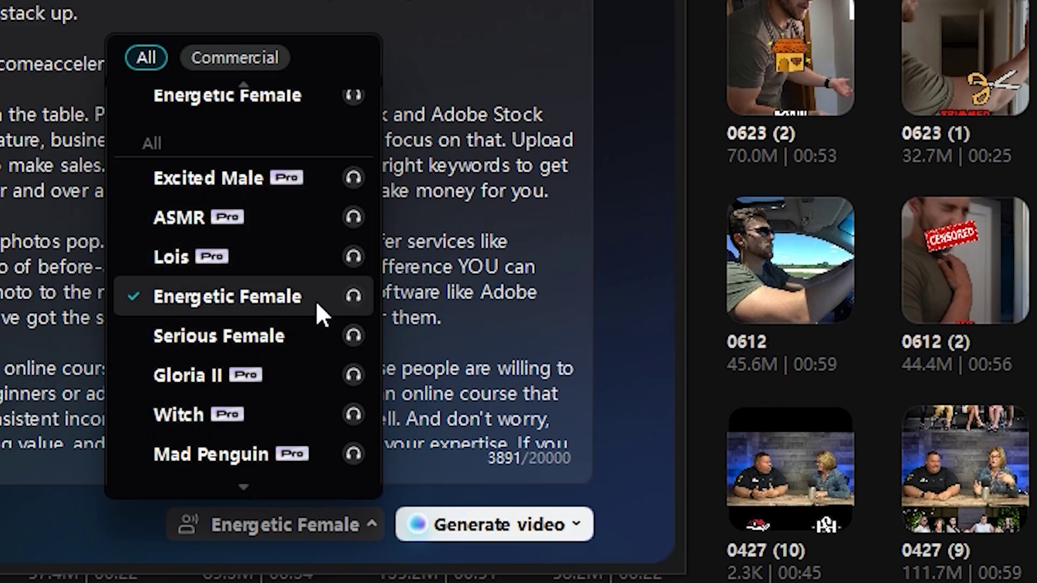
pyautogui.scroll(-5, 303, 319)
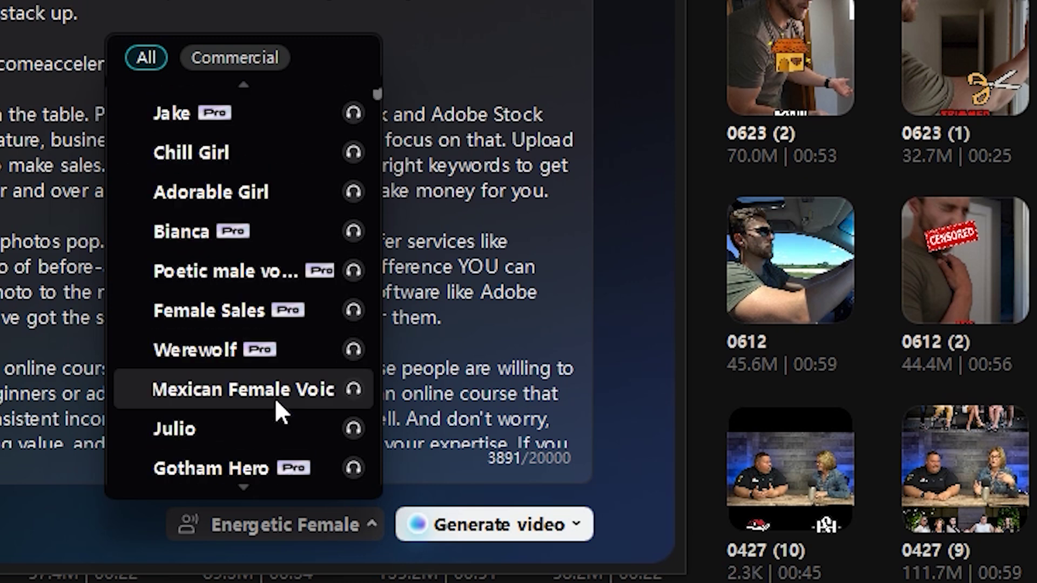
pyautogui.scroll(-3, 274, 375)
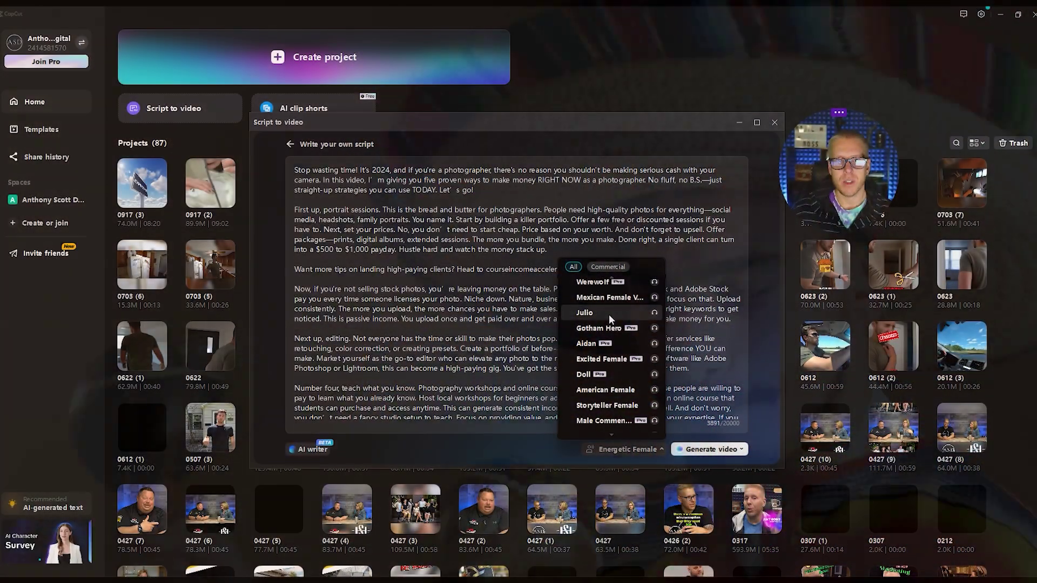
pyautogui.click(608, 314)
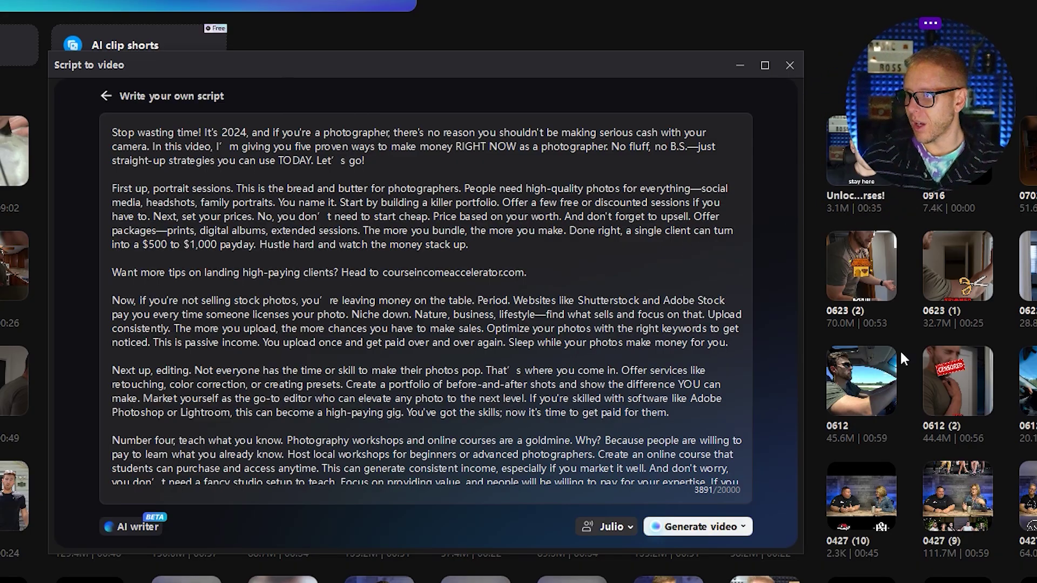
# - Generate the video with Smart generation using CapCut-supplied stock materials
pyautogui.scroll(-5, 603, 350)
pyautogui.scroll(5, 603, 350)
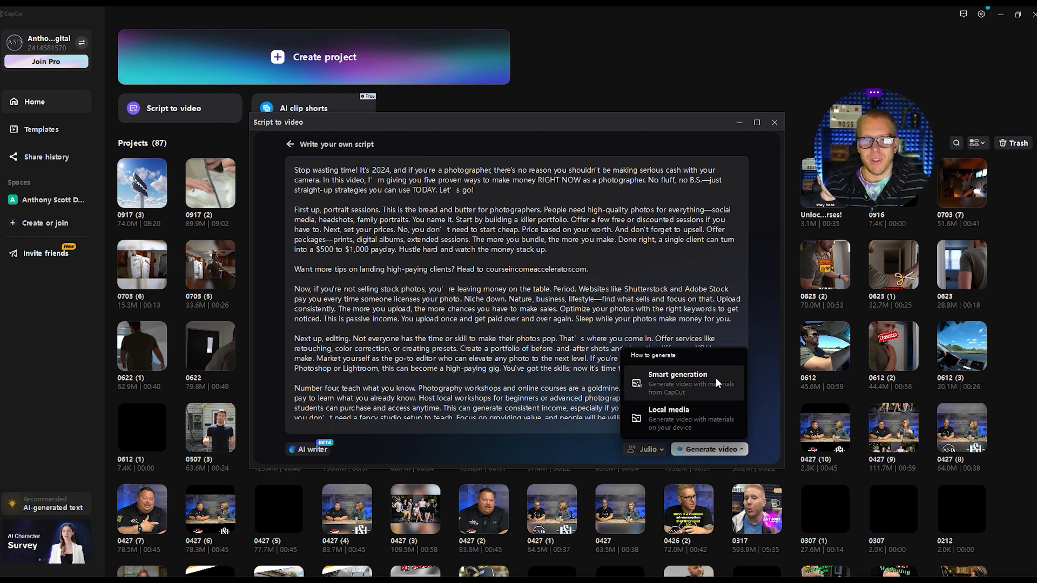
pyautogui.click(713, 390)
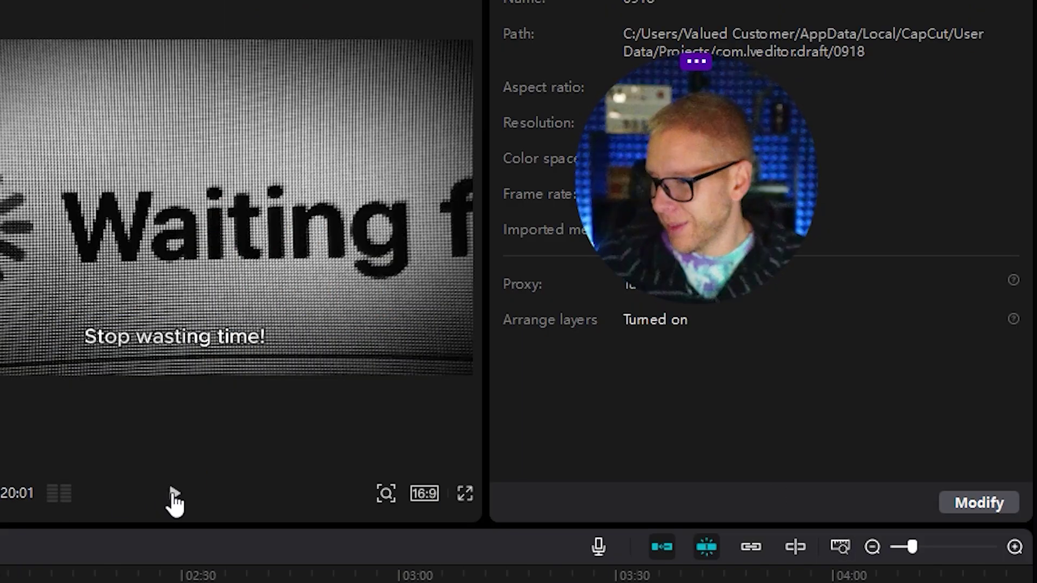
# - Play the generated project 0918 in the preview once generation finishes
pyautogui.click(175, 494)
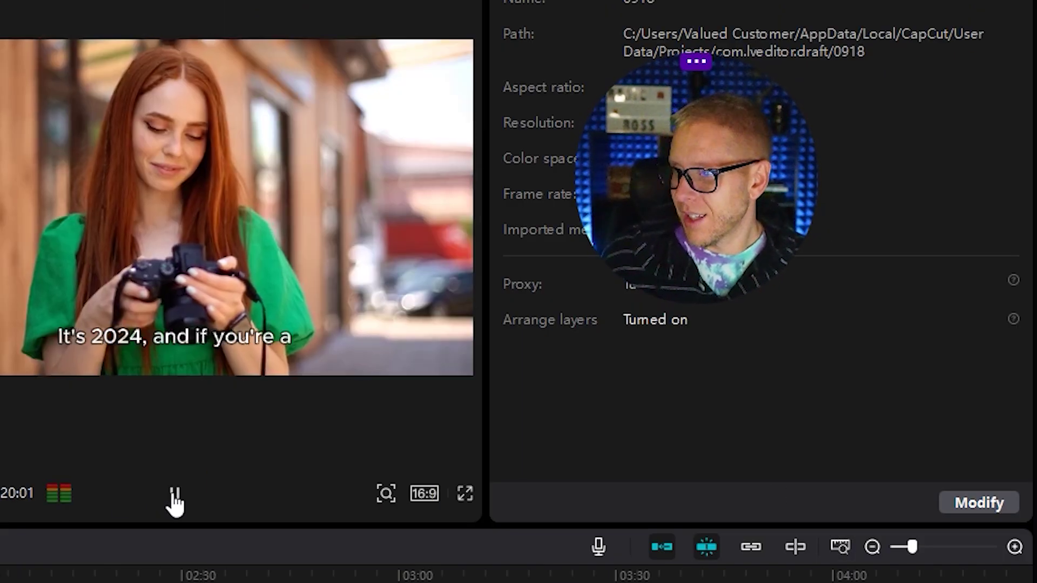
# - Pause playback and move to the 00:00:17:13 placeholder clip captioned 'First up, portrait sessions.'
pyautogui.click(174, 493)
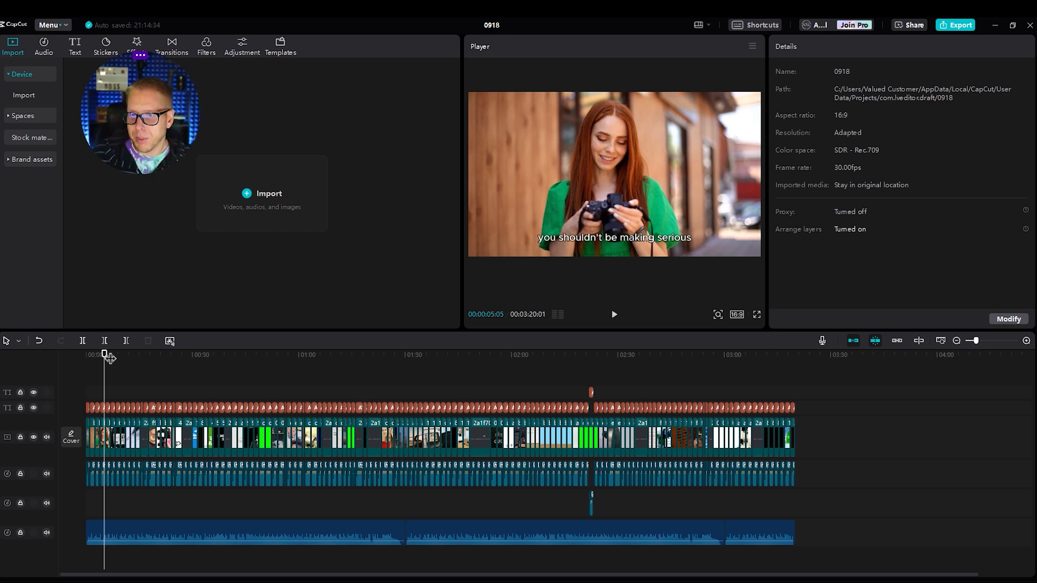
pyautogui.click(106, 355)
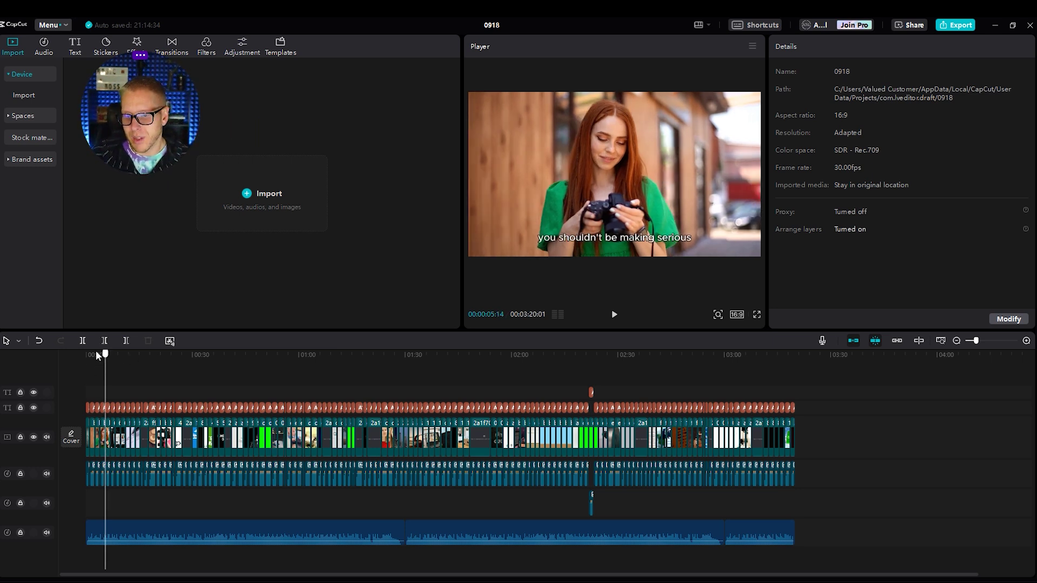
pyautogui.click(148, 355)
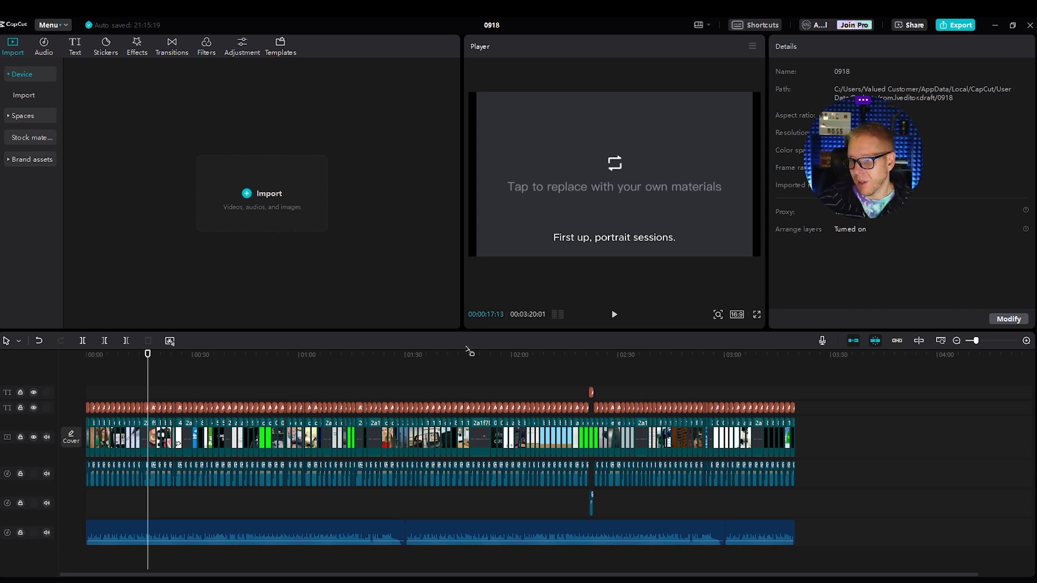
pyautogui.moveTo(148, 354)
pyautogui.mouseDown()
pyautogui.moveTo(162, 357)
pyautogui.moveTo(149, 356)
pyautogui.mouseUp()
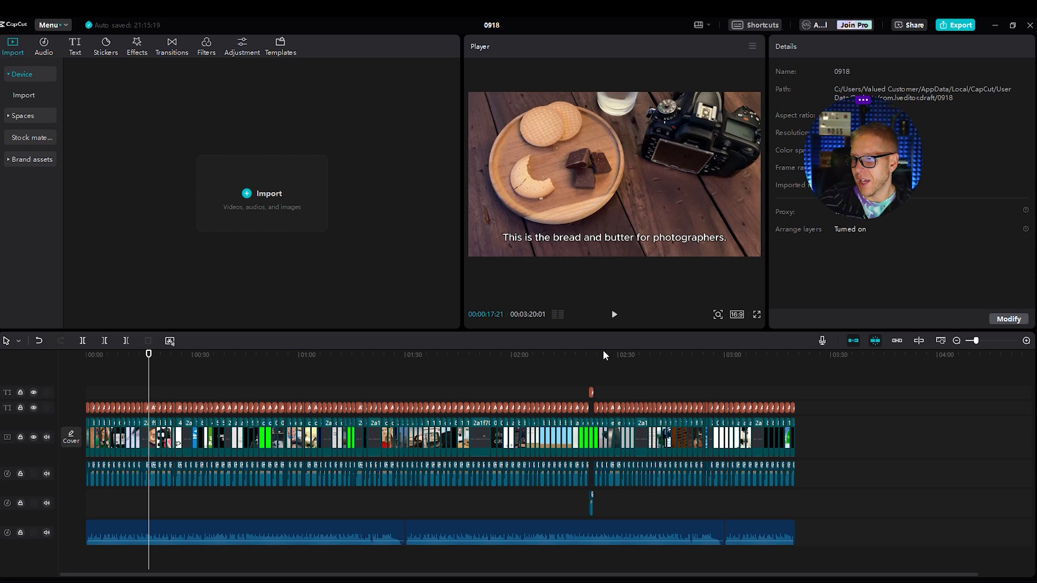
pyautogui.click(614, 315)
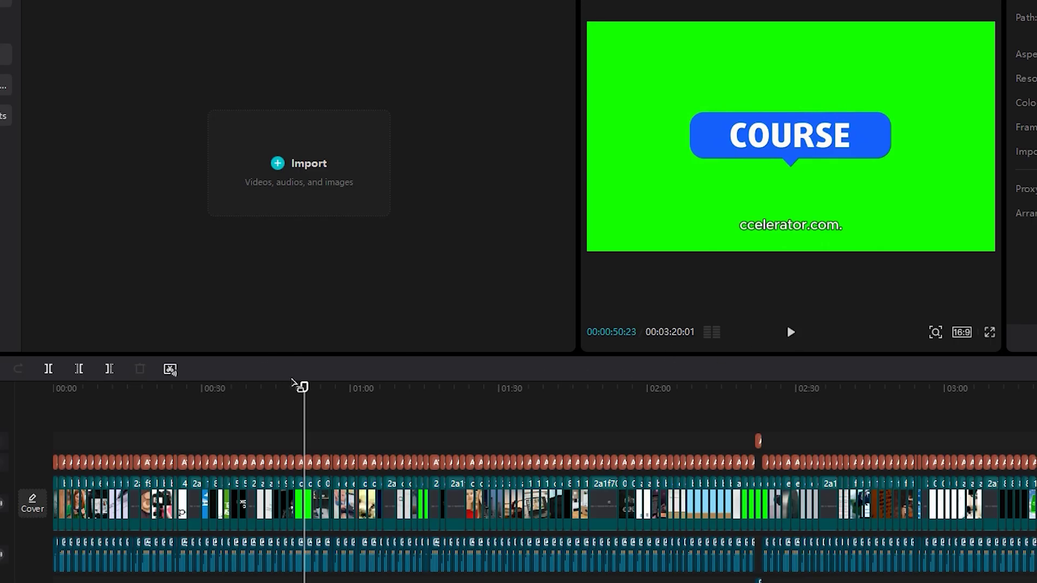
pyautogui.moveTo(300, 387); pyautogui.dragTo(340, 396)
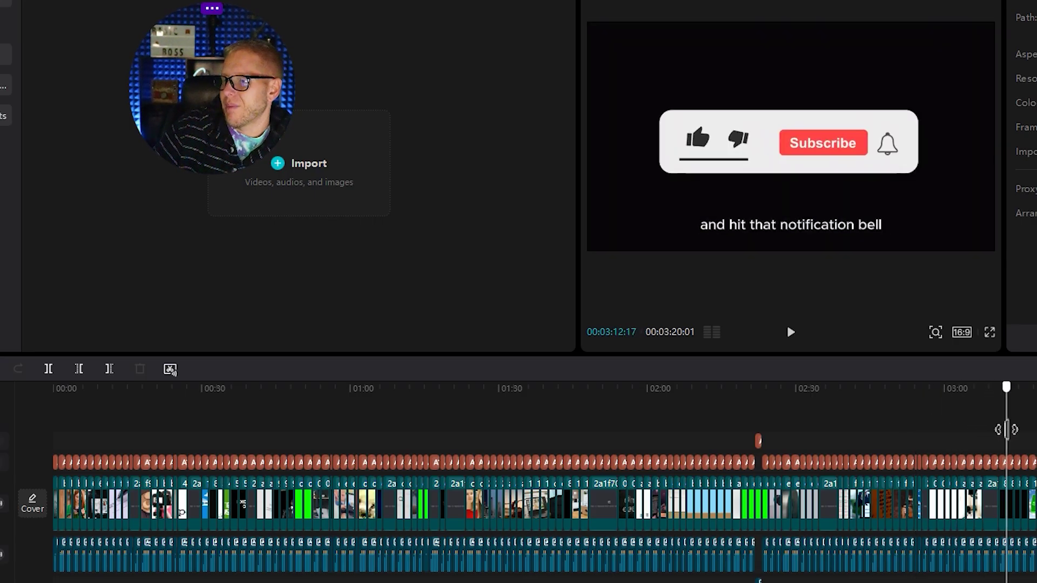
# - Select the B-roll clip near 01:05 and park the playhead at 01:08
pyautogui.moveTo(1004, 429); pyautogui.dragTo(929, 441)
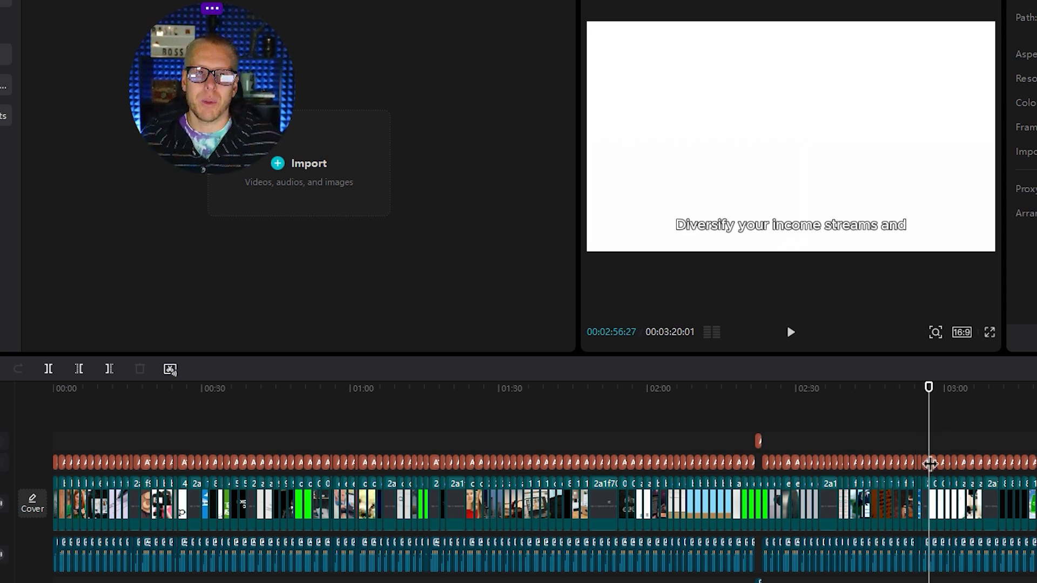
pyautogui.click(377, 394)
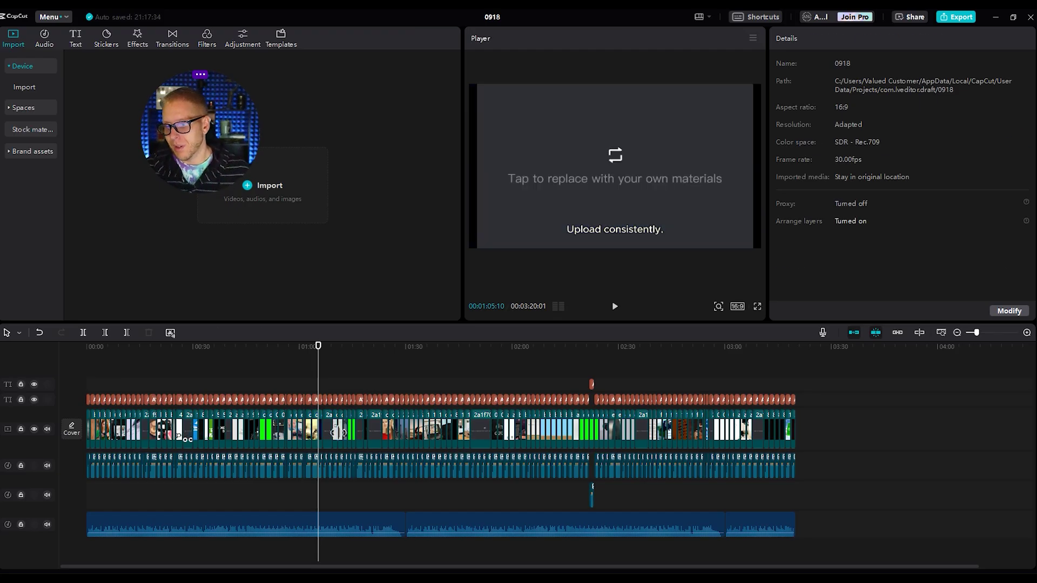
pyautogui.click(188, 430)
pyautogui.click(328, 435)
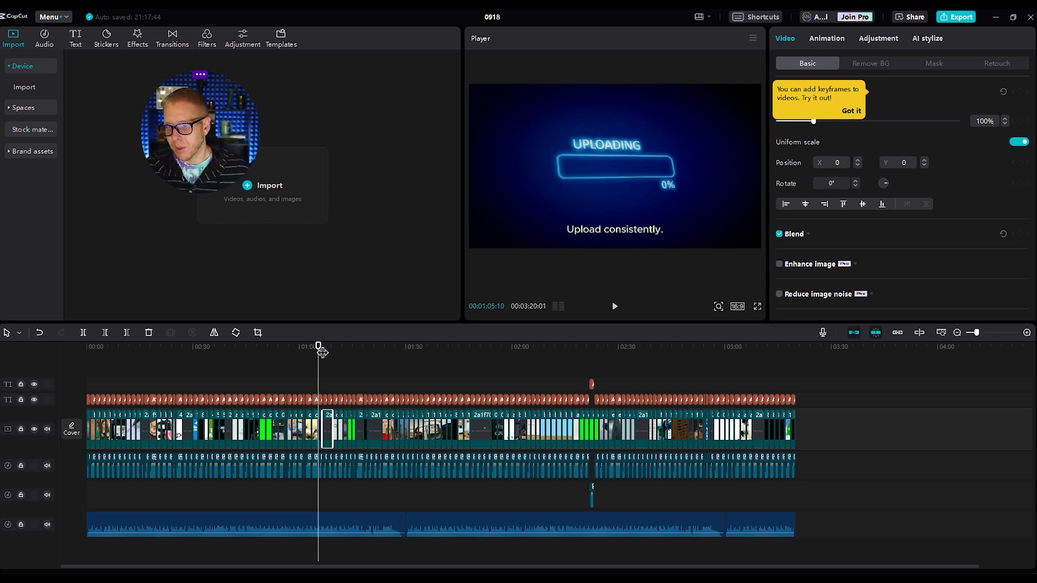
pyautogui.click(328, 346)
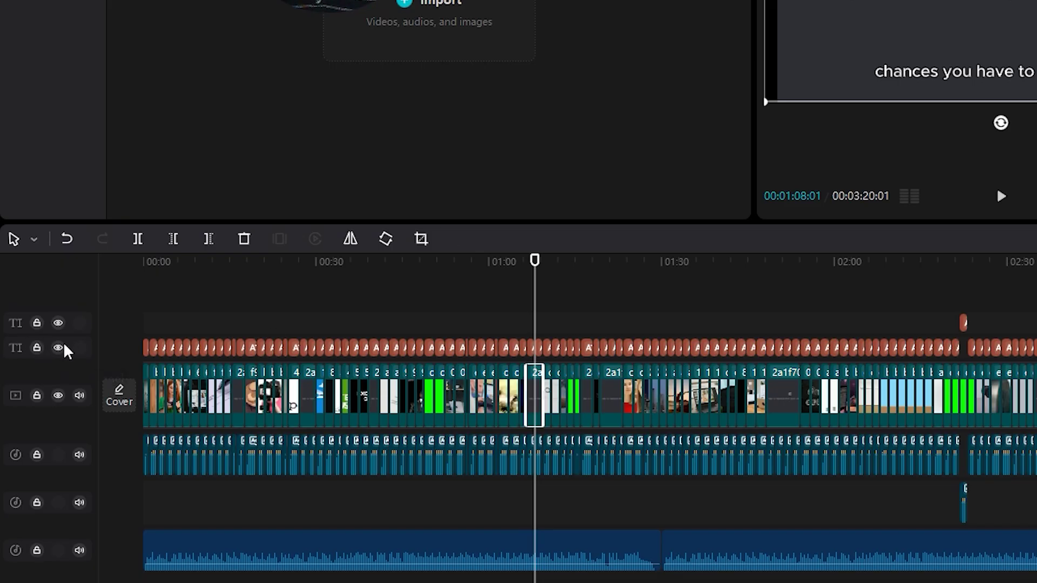
pyautogui.click(58, 348)
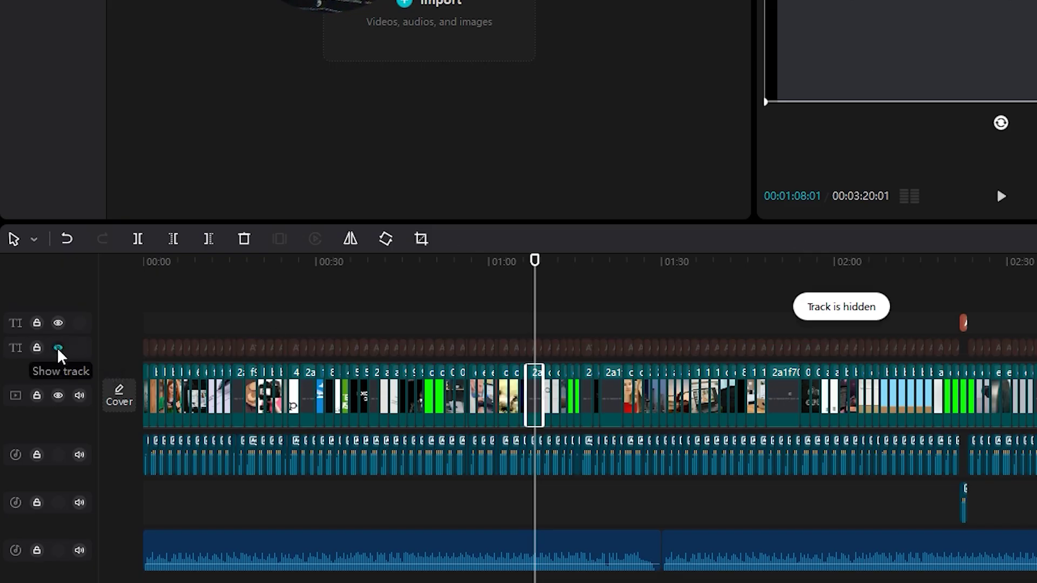
pyautogui.click(58, 348)
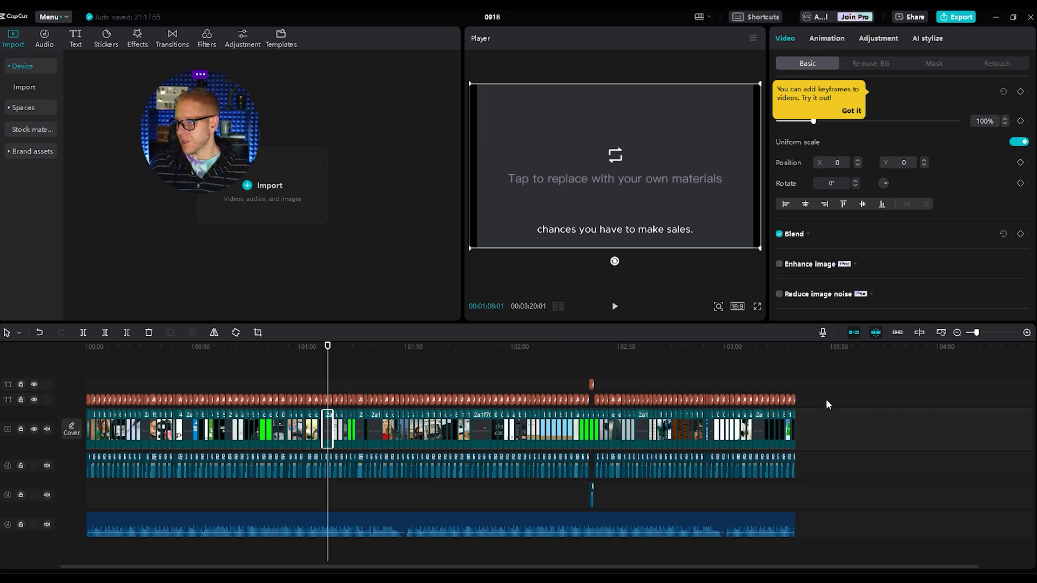
pyautogui.click(324, 399)
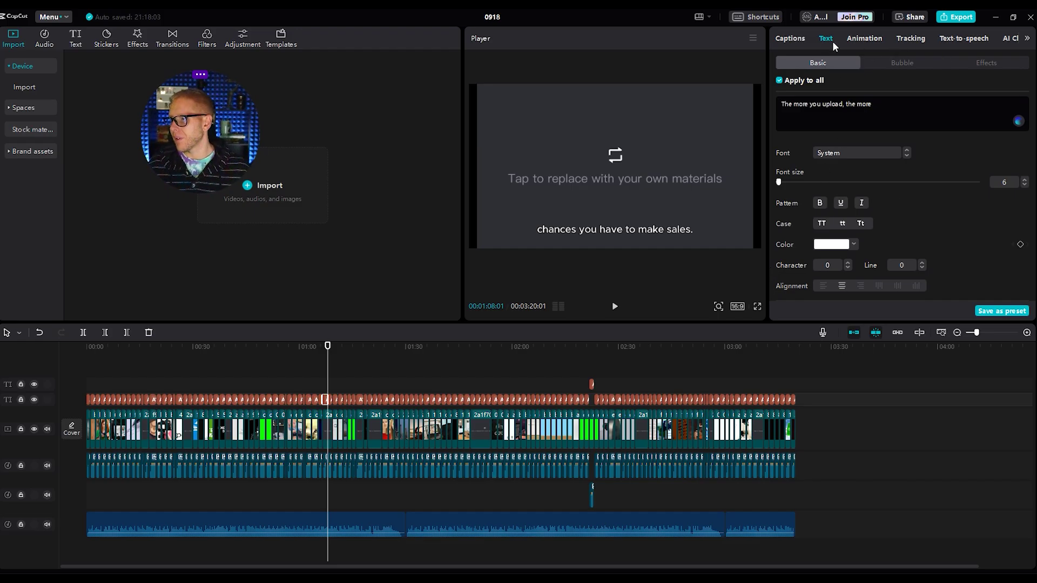
# - Select all caption clips and give them the Float Down in-animation at 0.5 s
pyautogui.click(849, 38)
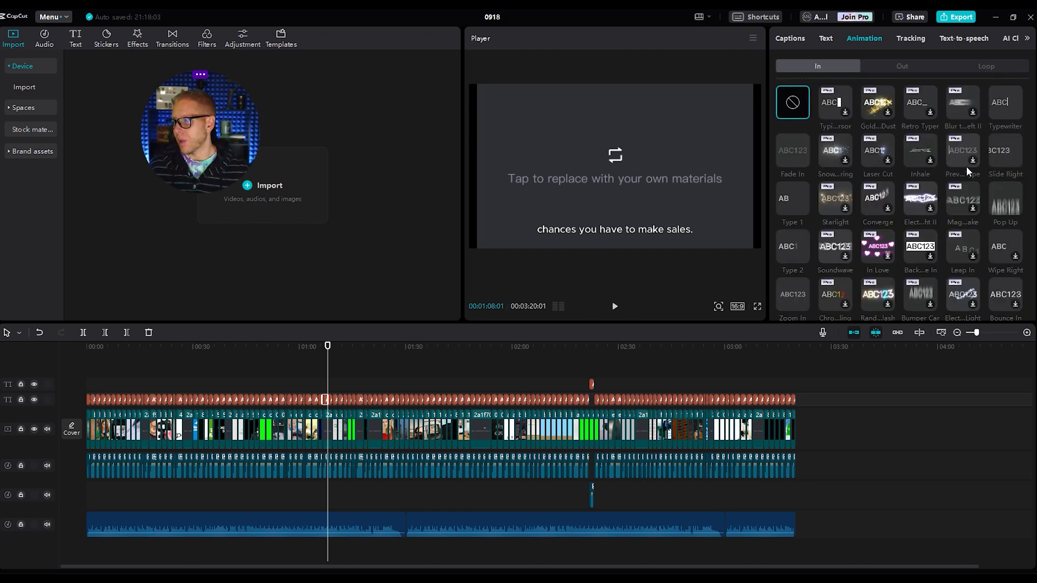
pyautogui.scroll(-10, 858, 270)
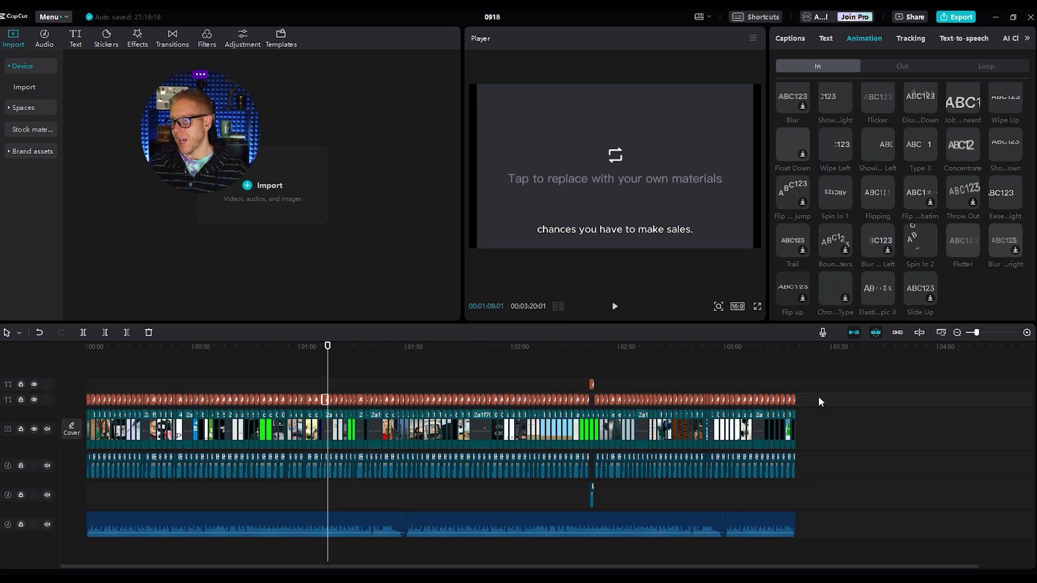
pyautogui.moveTo(818, 401); pyautogui.dragTo(194, 368)
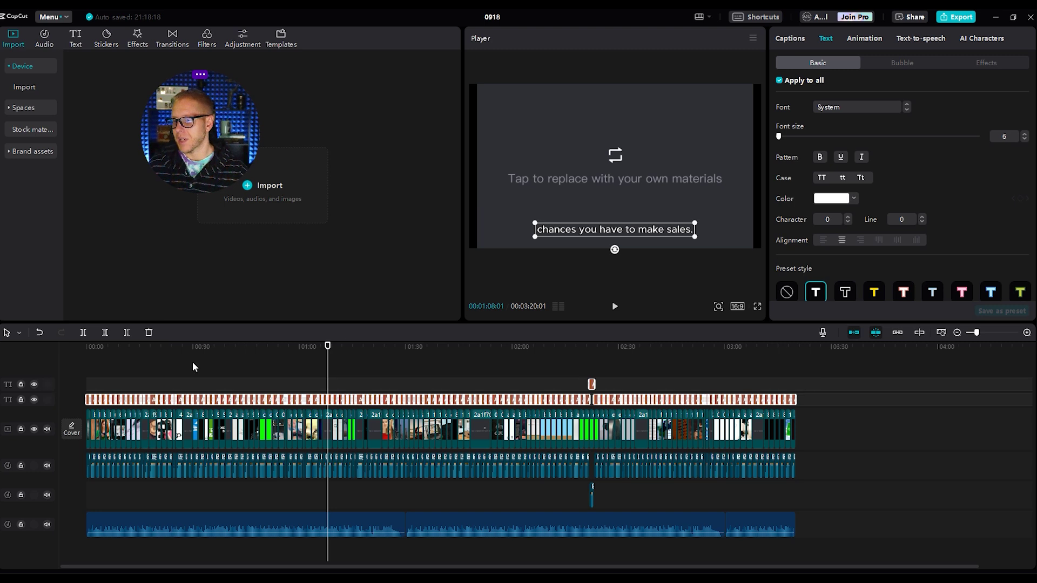
pyautogui.click(864, 38)
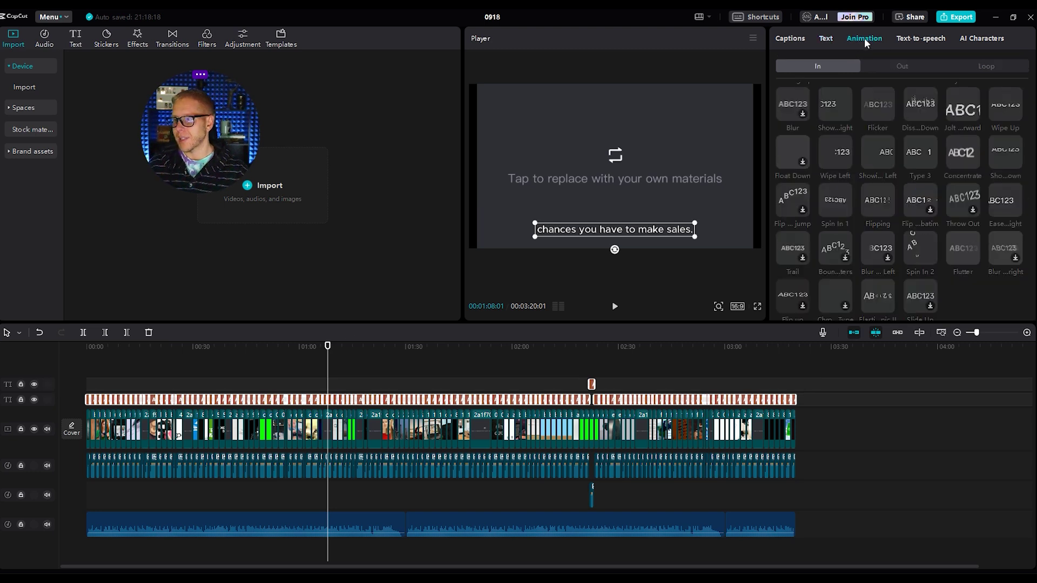
pyautogui.click(802, 161)
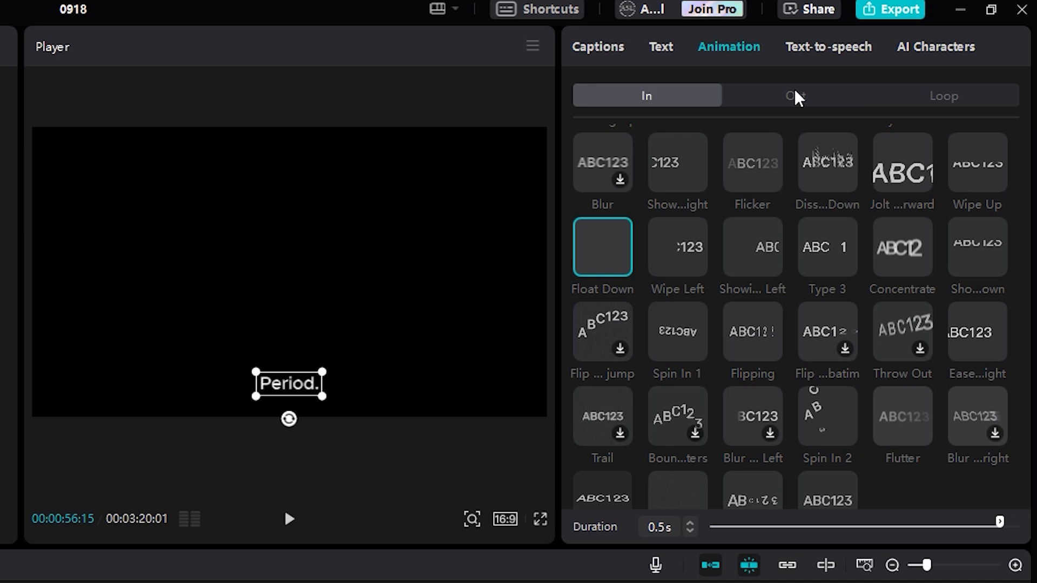
# - Apply the Pop Down exit animation, 0.5 s, to the captions
pyautogui.click(796, 97)
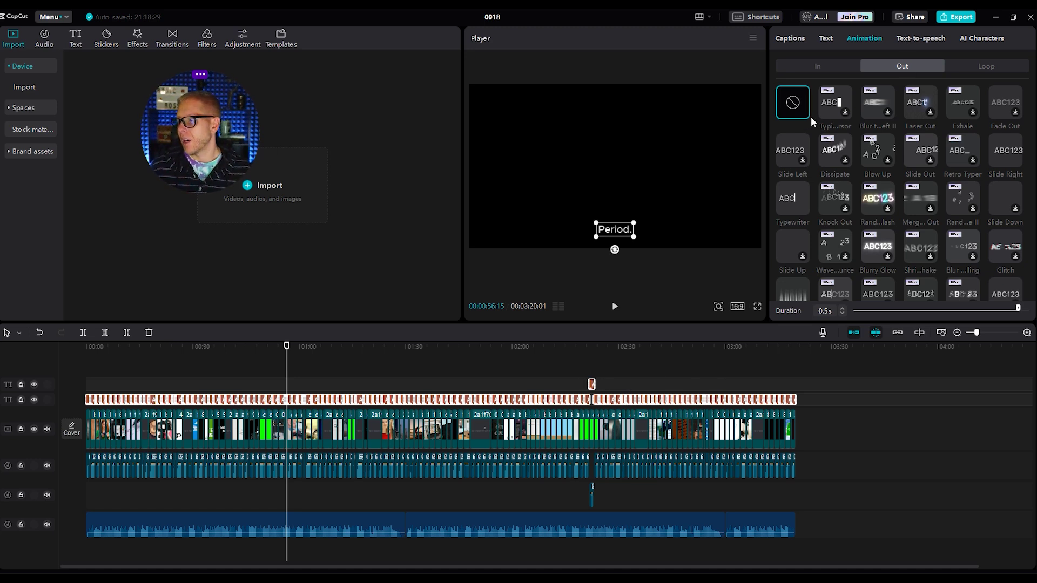
pyautogui.scroll(-2, 798, 239)
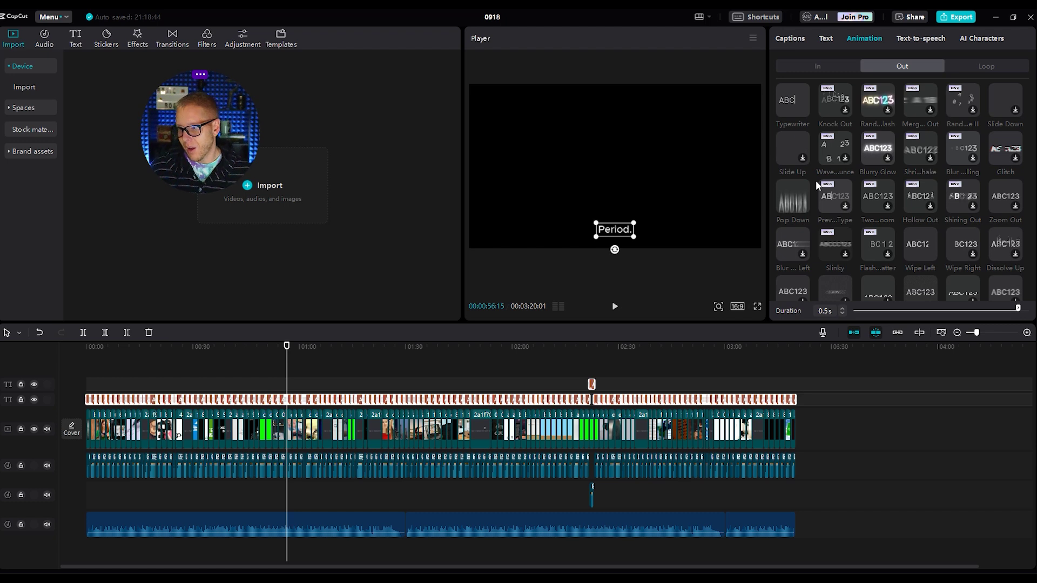
pyautogui.scroll(-1, 815, 183)
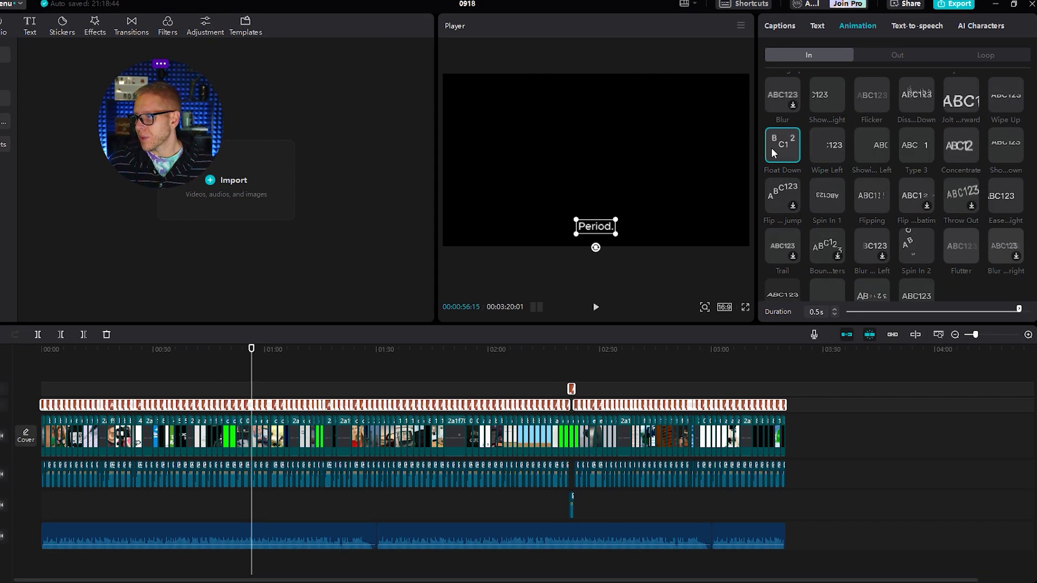
pyautogui.click(885, 54)
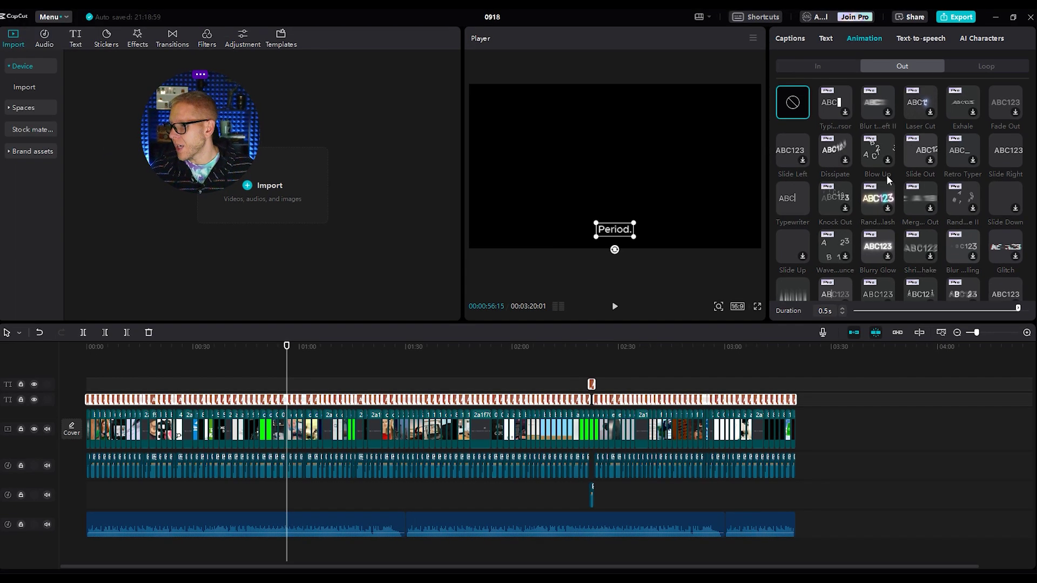
pyautogui.scroll(-2, 886, 174)
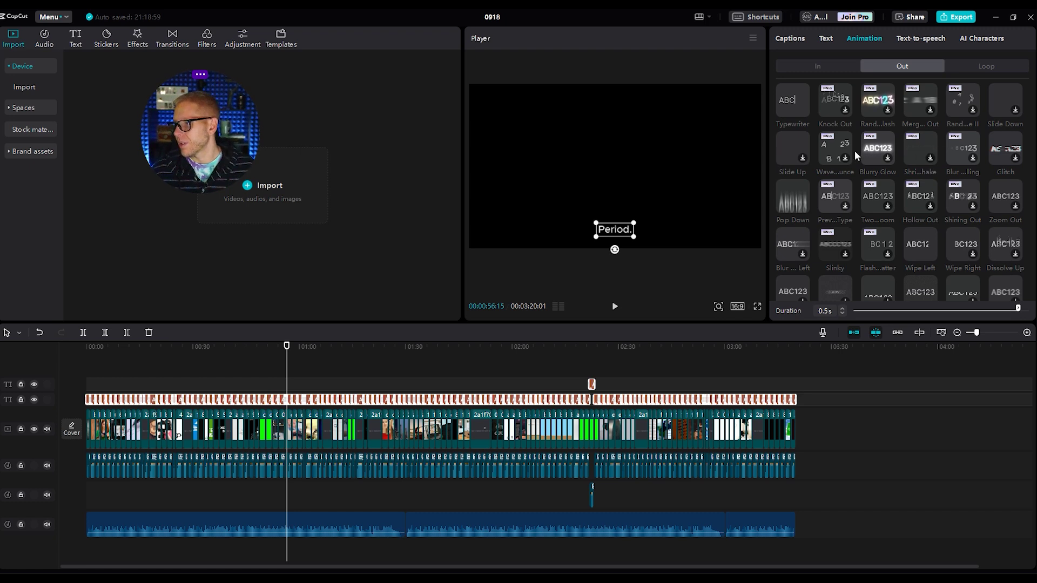
pyautogui.scroll(-1, 812, 154)
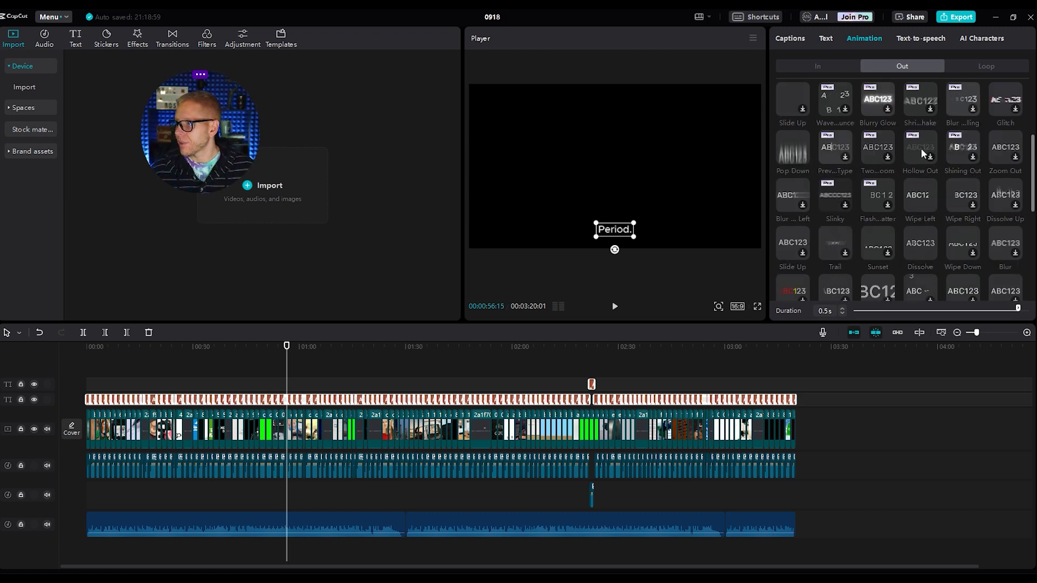
pyautogui.scroll(-1, 921, 148)
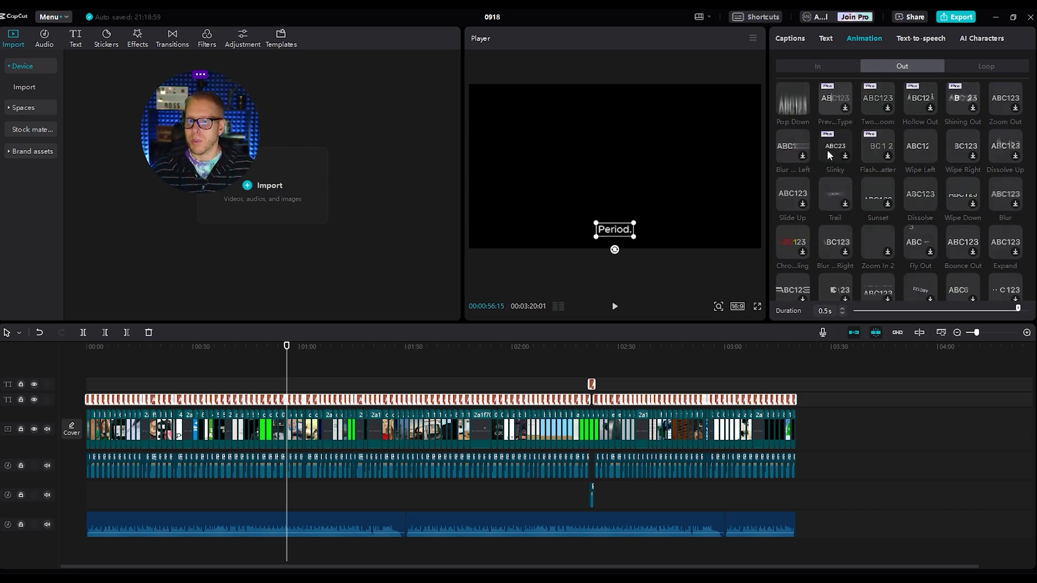
pyautogui.scroll(-2, 860, 182)
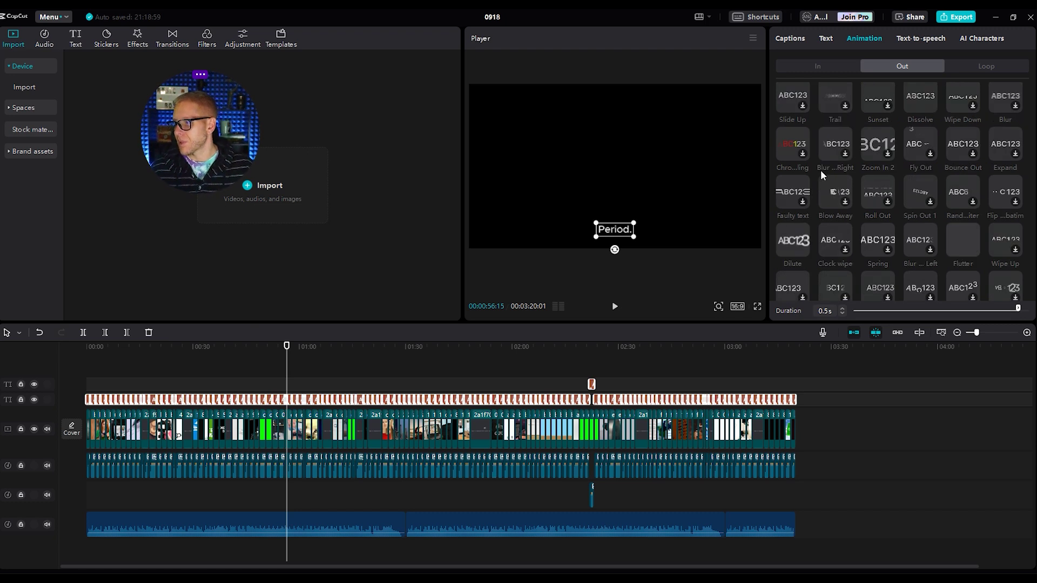
pyautogui.scroll(4, 853, 202)
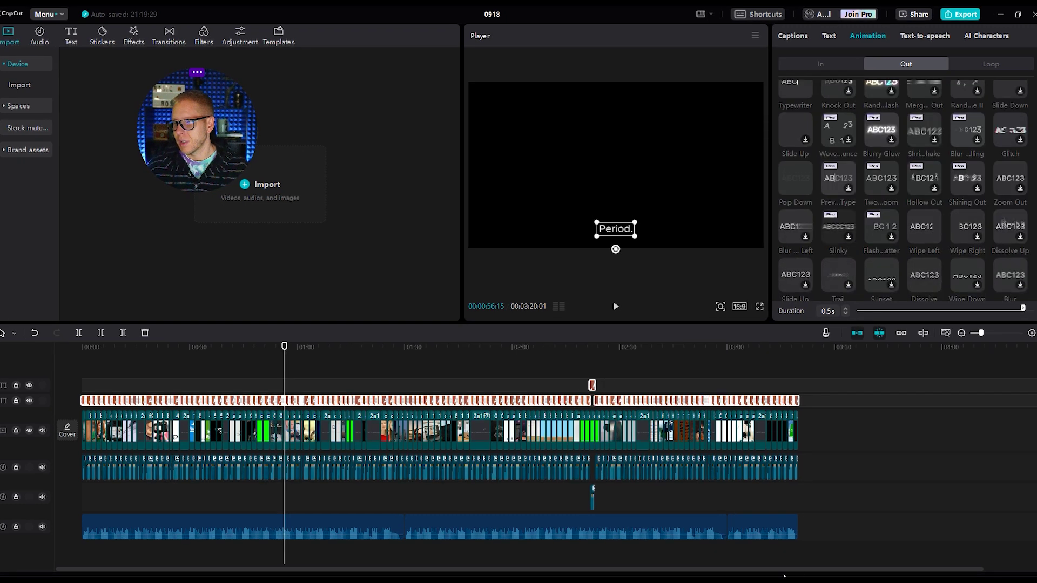
pyautogui.click(800, 185)
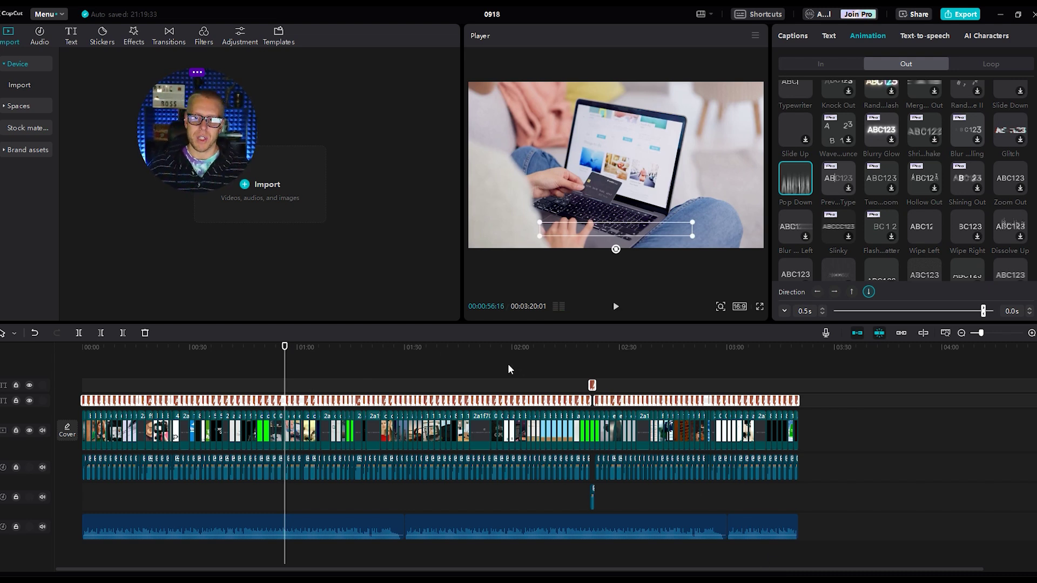
# - Switch every caption's font from System to Obelix Pro
pyautogui.click(832, 39)
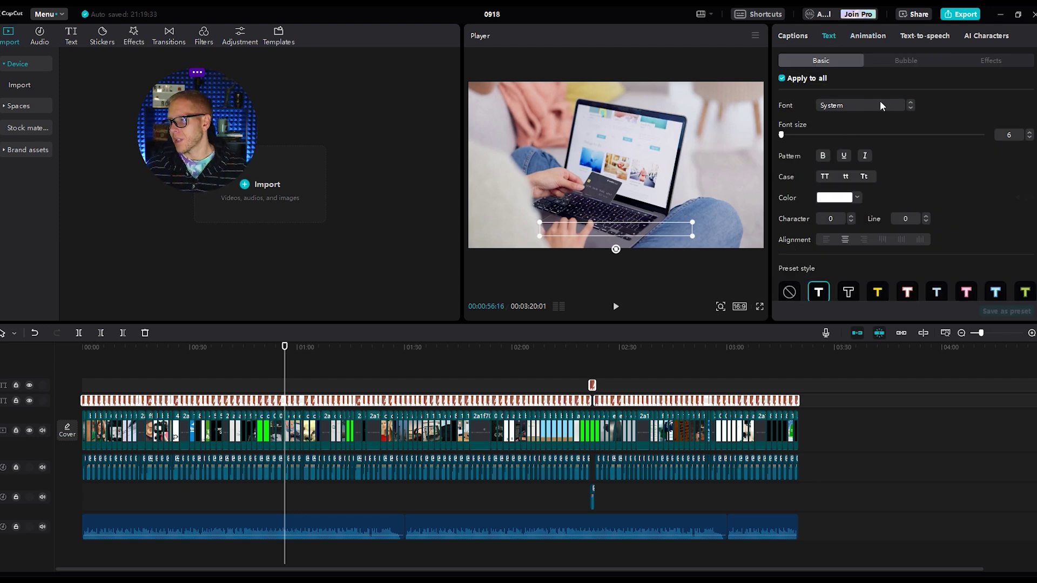
pyautogui.click(881, 105)
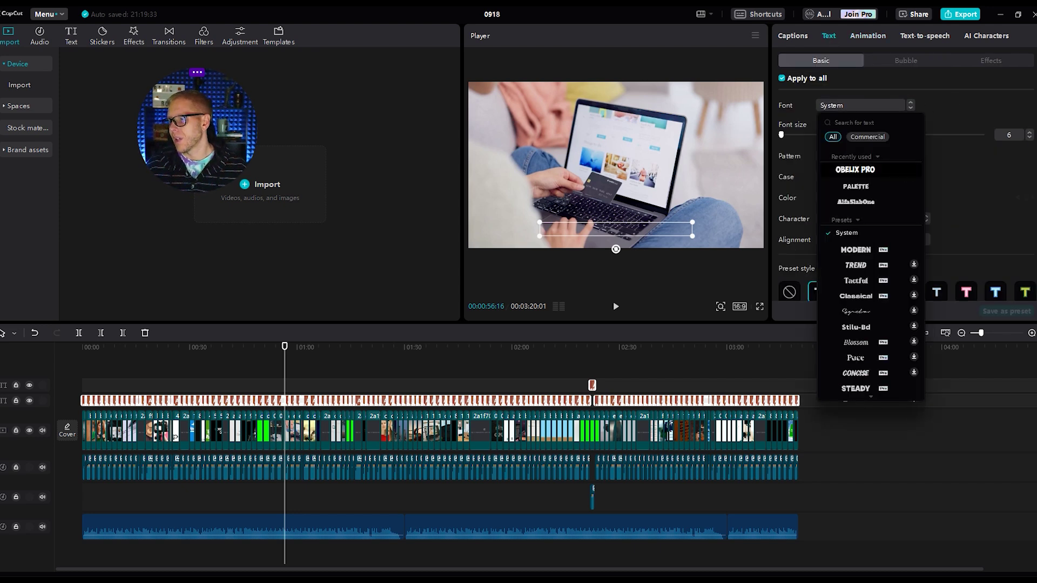
pyautogui.click(855, 169)
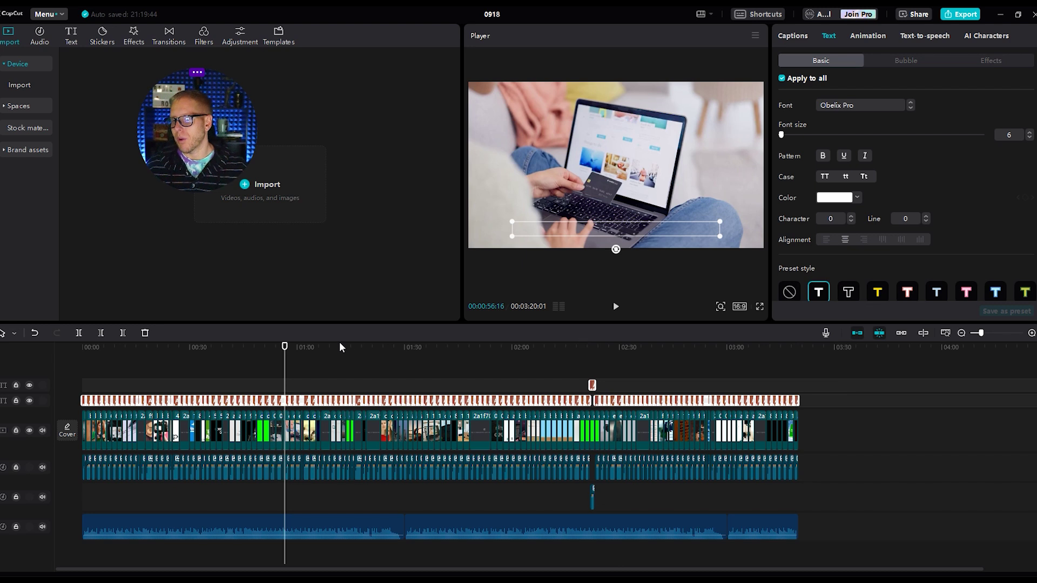
pyautogui.click(908, 105)
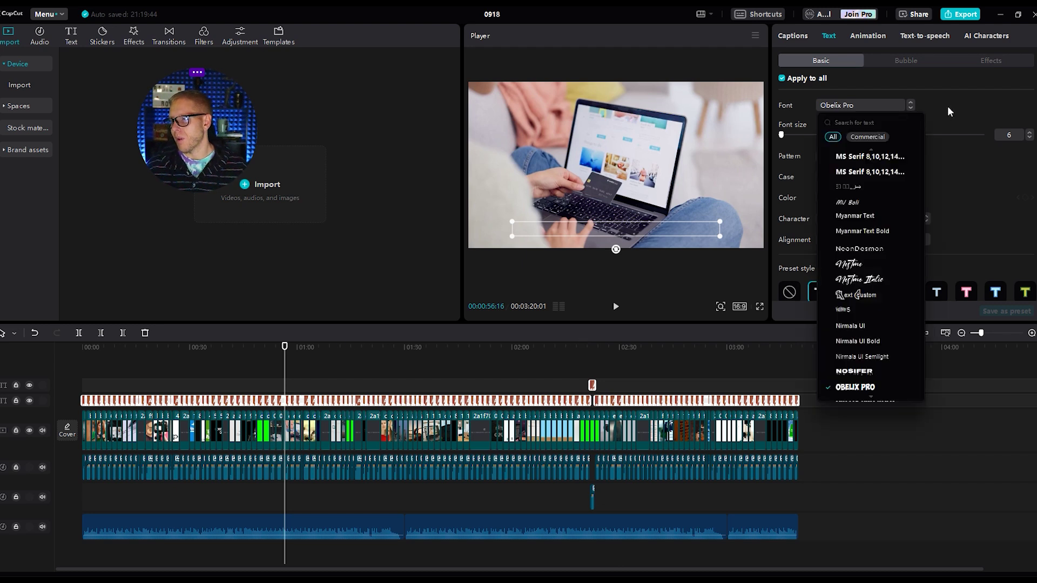
pyautogui.click(967, 102)
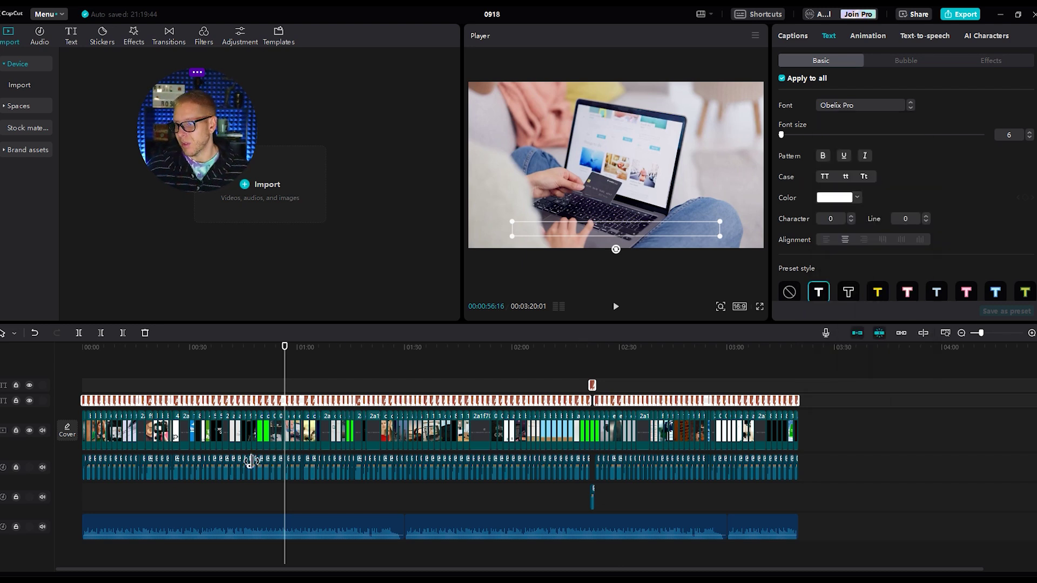
pyautogui.scroll(-2, 897, 201)
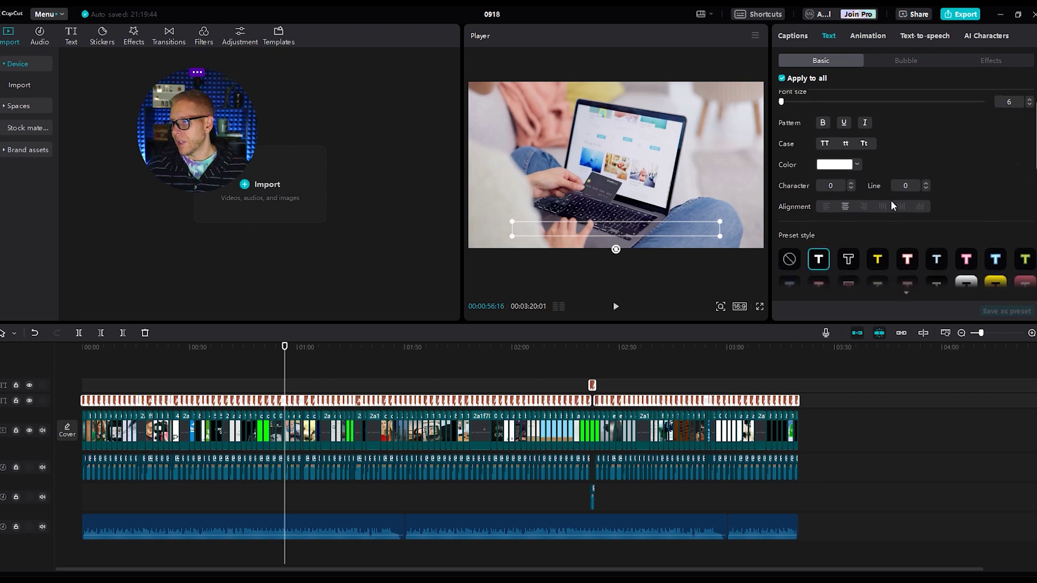
# - Preview the restyled captions and make their outline stroke thicker
pyautogui.press('space')
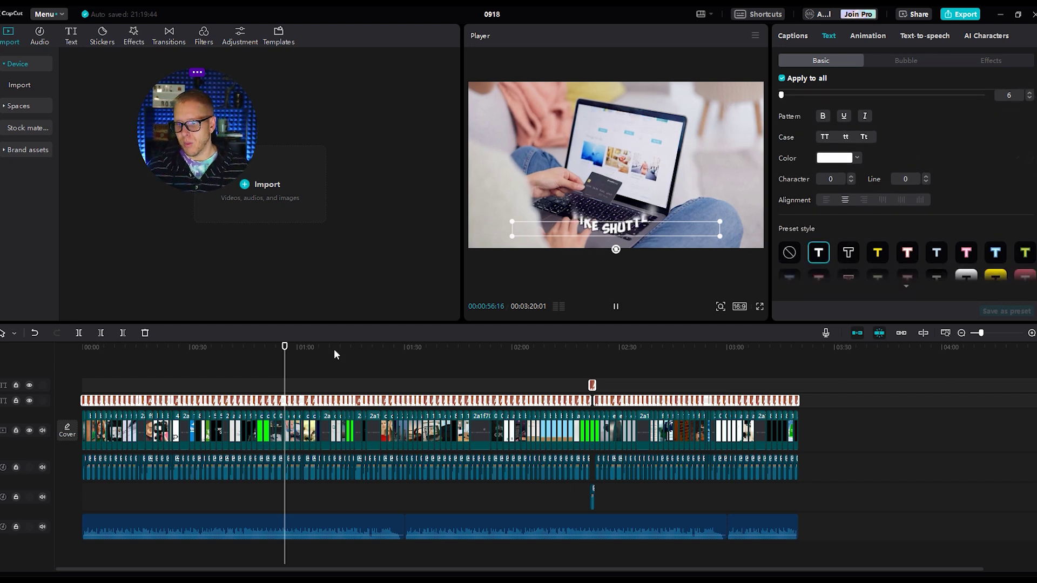
pyautogui.press('space')
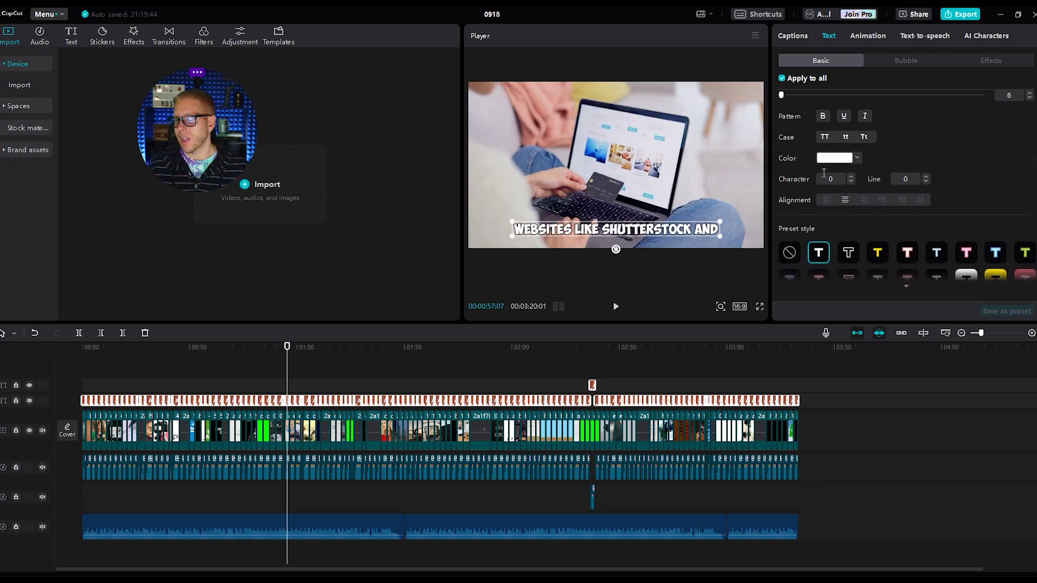
pyautogui.scroll(-5, 824, 221)
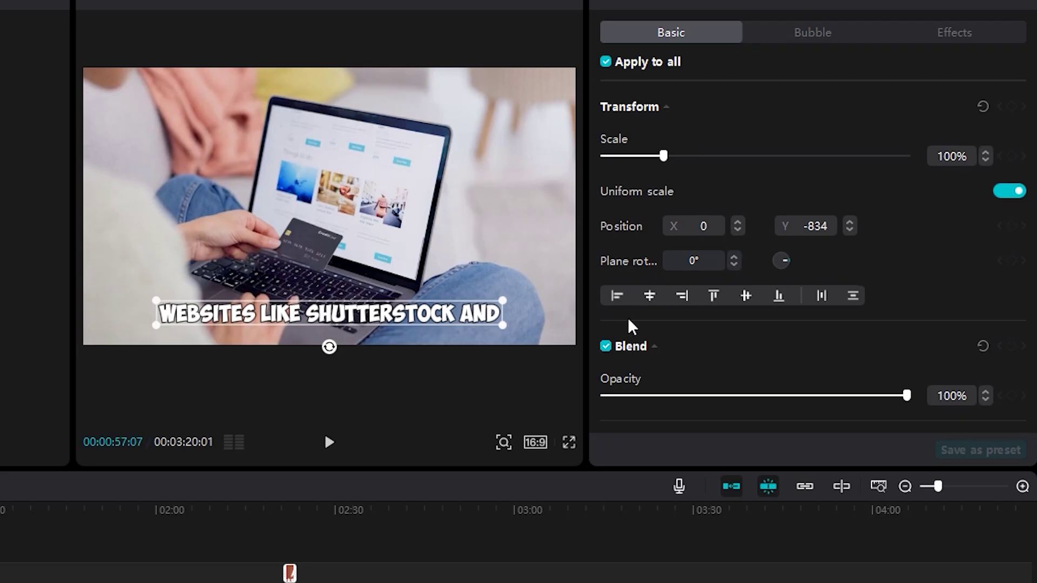
pyautogui.scroll(-4, 796, 236)
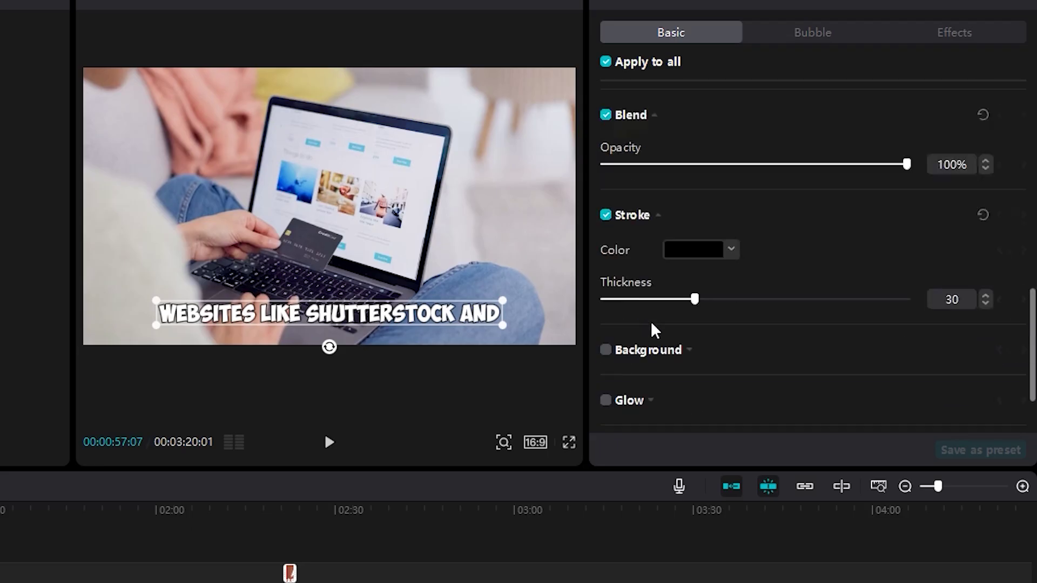
pyautogui.scroll(2, 812, 238)
pyautogui.scroll(4, 654, 330)
pyautogui.scroll(-7, 704, 276)
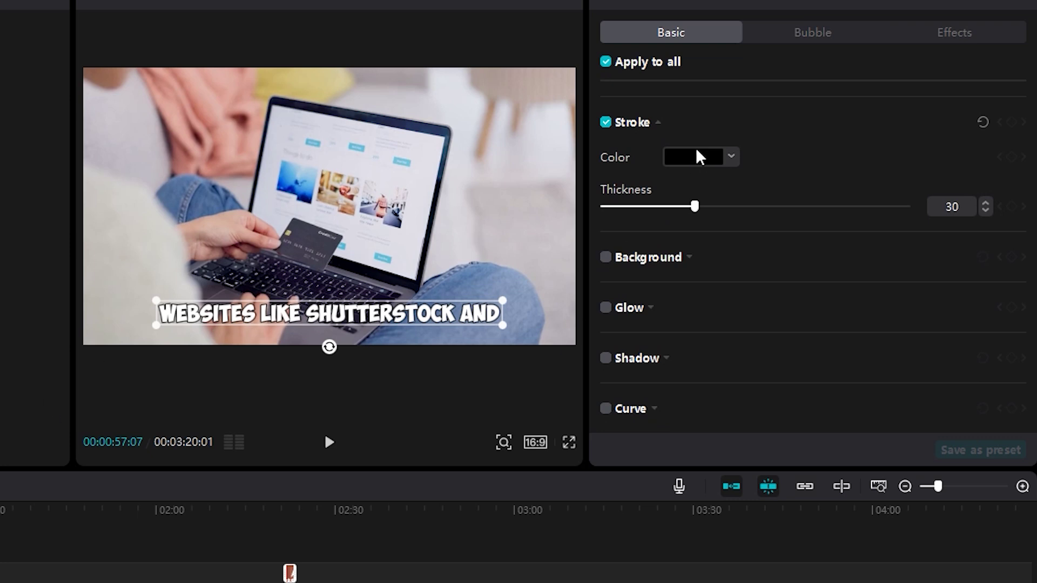
pyautogui.moveTo(693, 206); pyautogui.dragTo(817, 206)
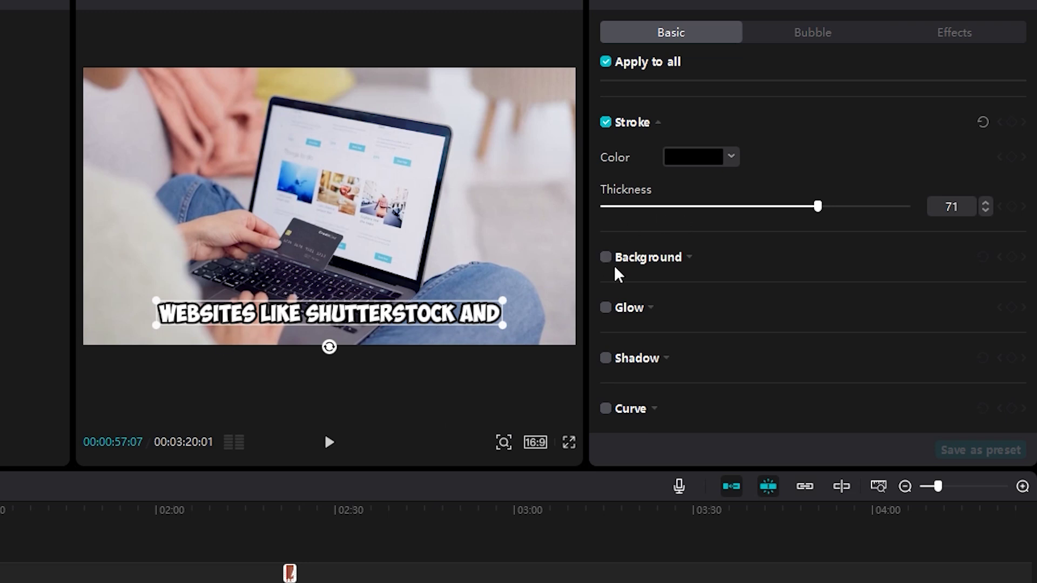
# - Add a black caption shadow at 61% opacity, 54% blur, distance 58
pyautogui.click(640, 359)
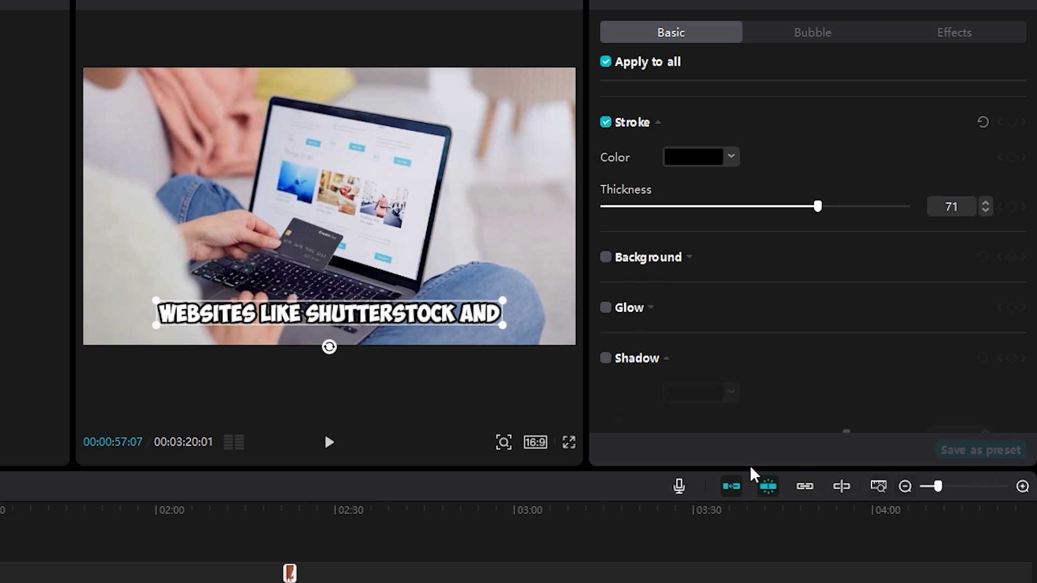
pyautogui.scroll(-1, 707, 301)
pyautogui.scroll(-4, 706, 300)
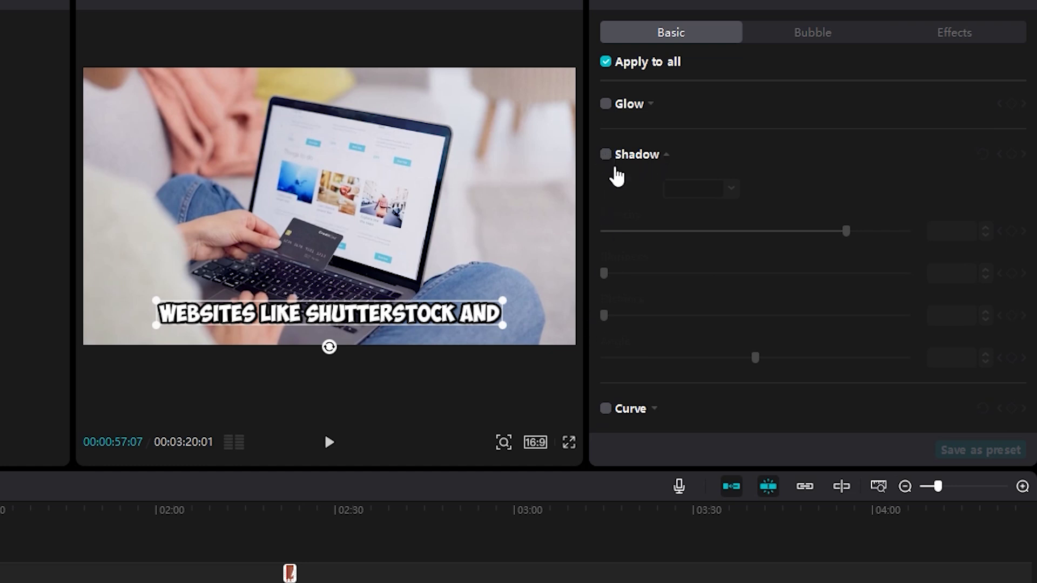
pyautogui.click(606, 162)
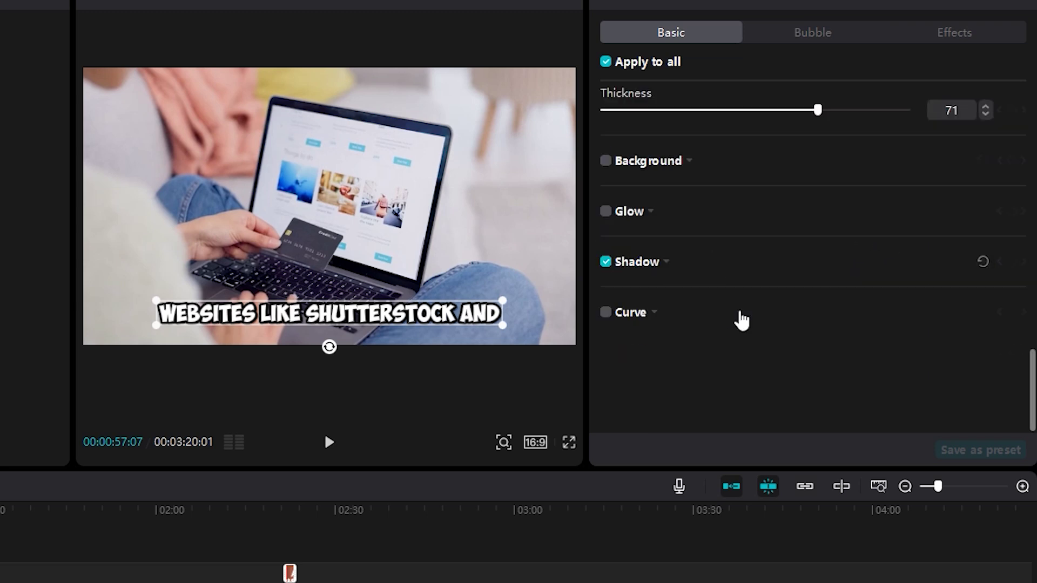
pyautogui.scroll(2, 741, 317)
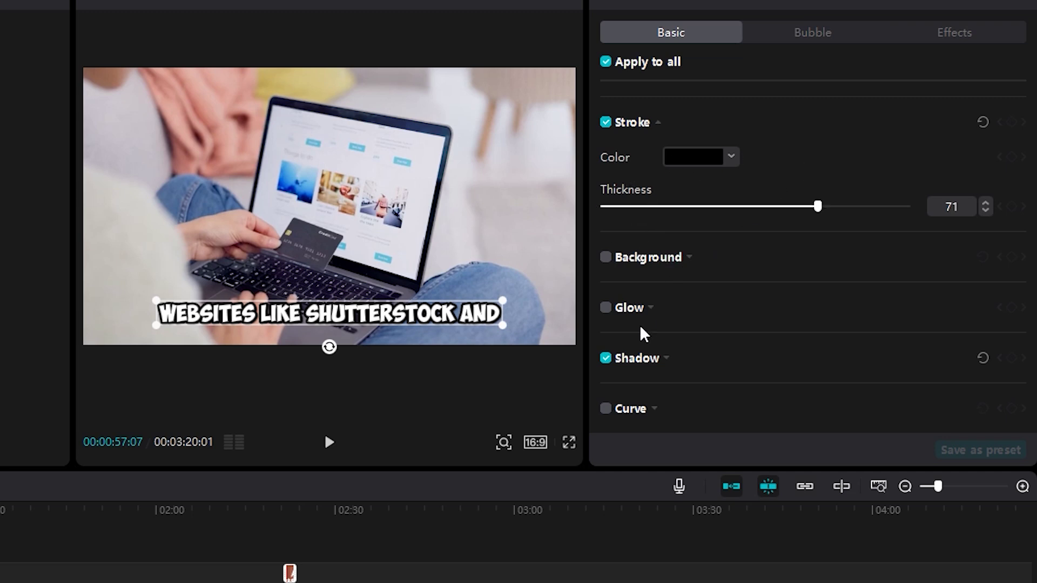
pyautogui.click(673, 352)
pyautogui.scroll(-3, 811, 335)
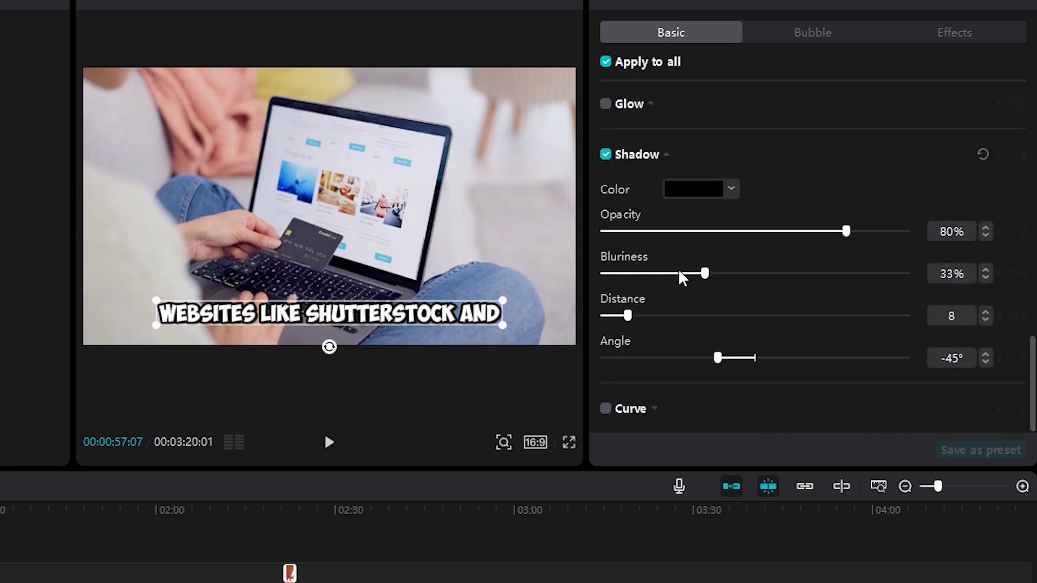
pyautogui.moveTo(630, 318); pyautogui.dragTo(646, 323)
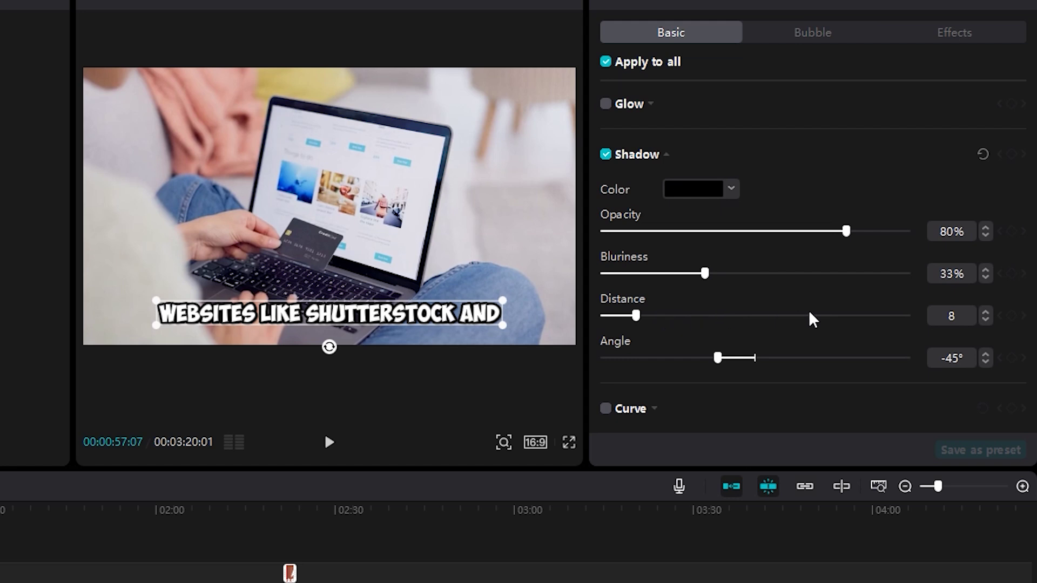
pyautogui.moveTo(808, 318); pyautogui.dragTo(846, 227)
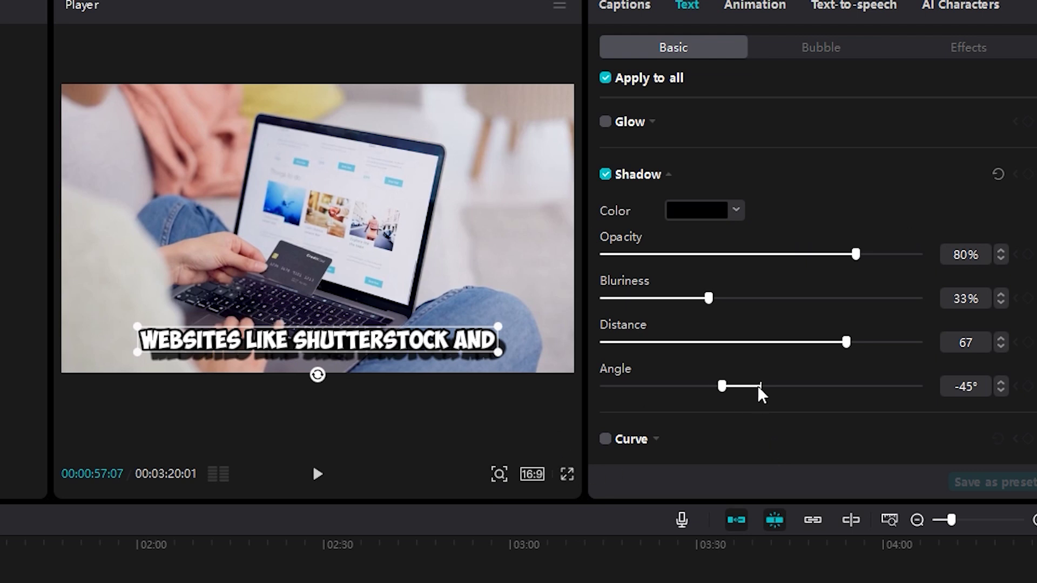
pyautogui.click(794, 342)
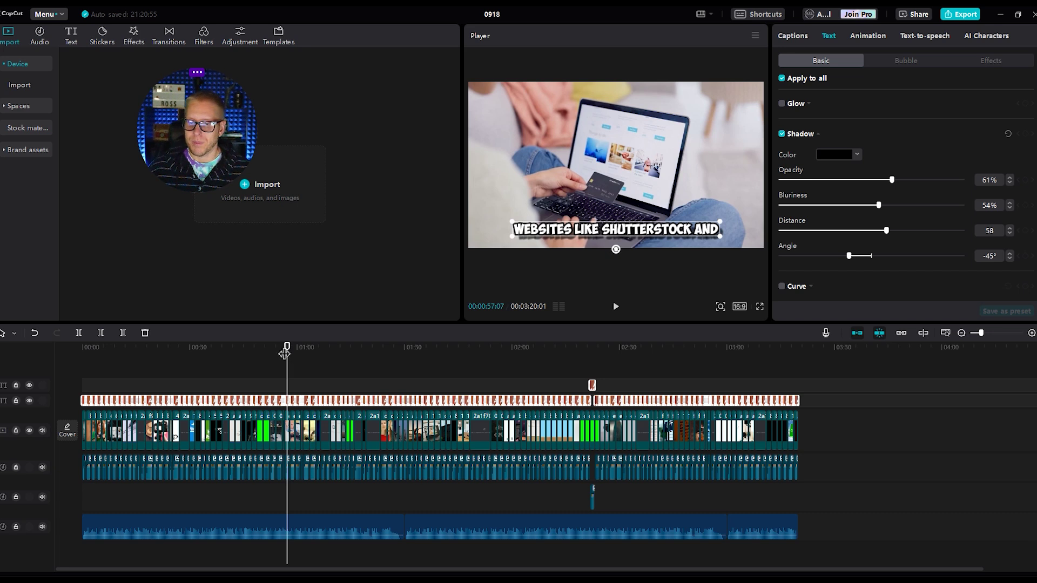
pyautogui.moveTo(284, 354); pyautogui.dragTo(176, 377)
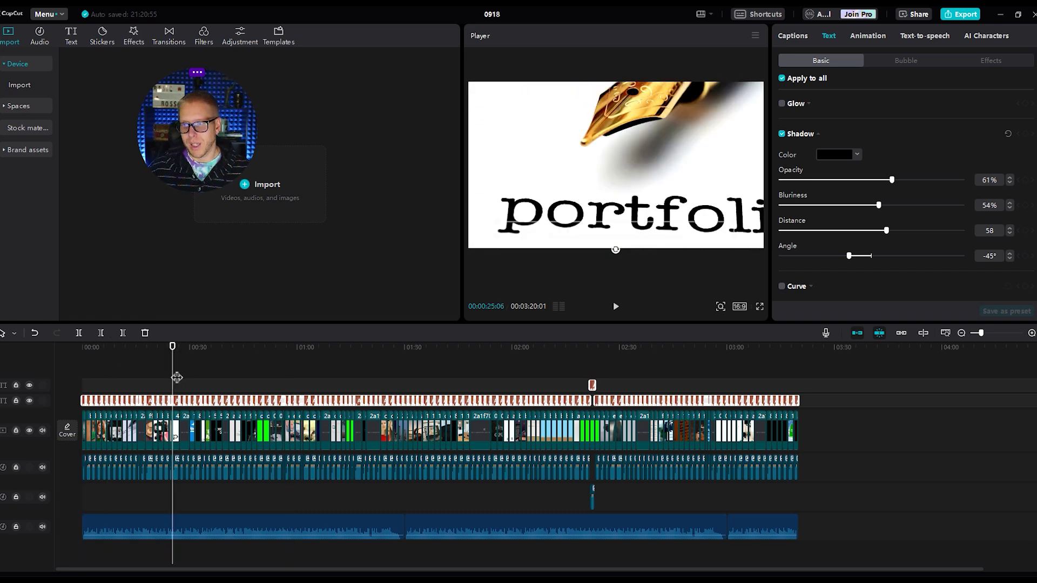
pyautogui.press('space')
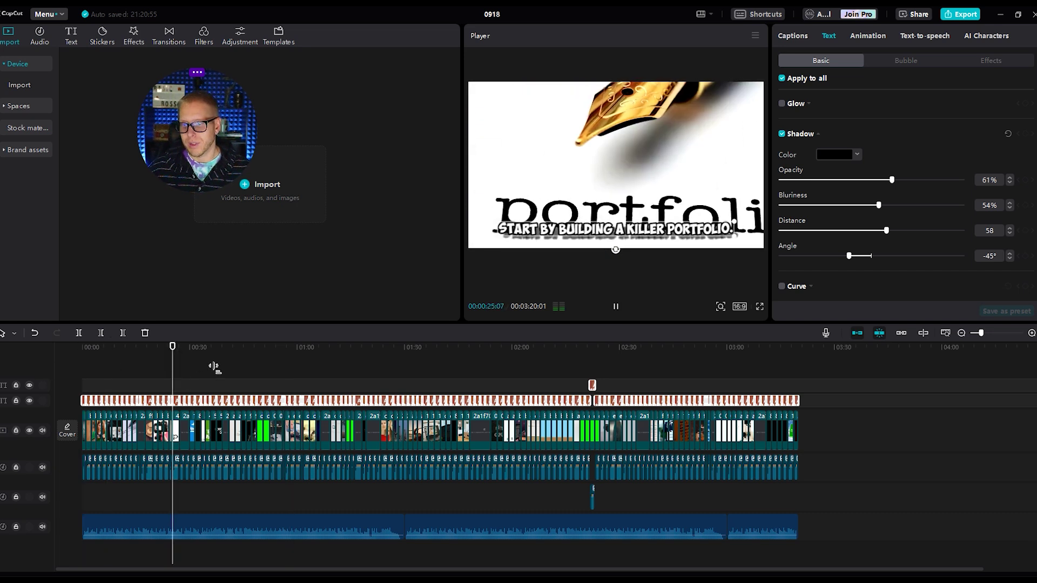
pyautogui.click(355, 370)
pyautogui.press('space')
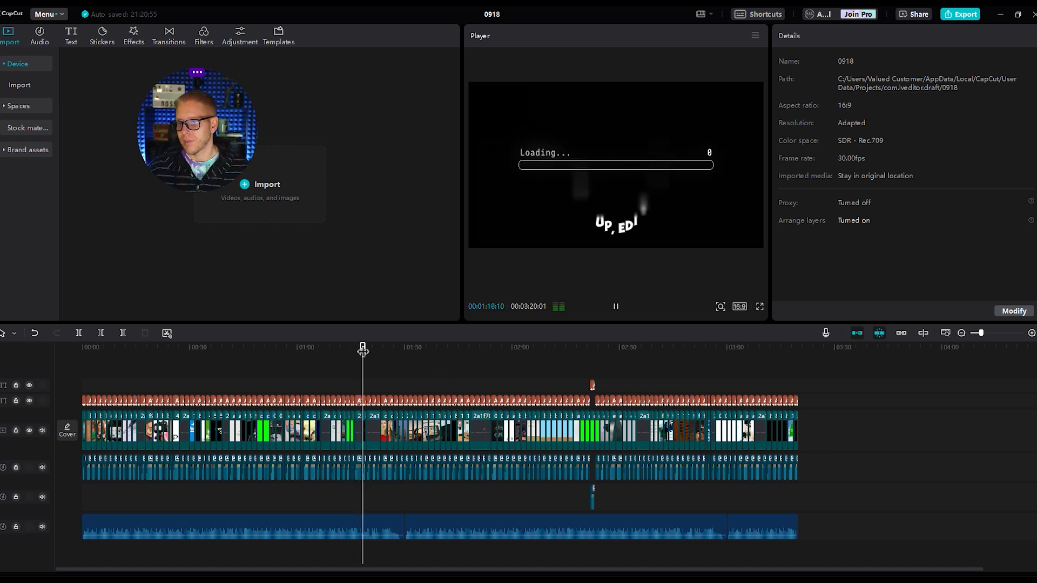
pyautogui.click(475, 367)
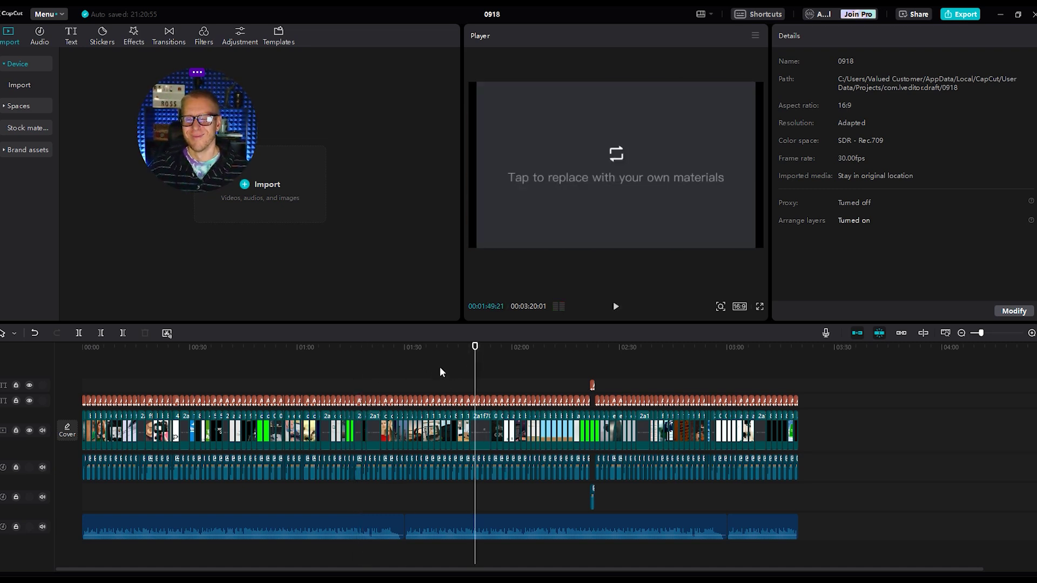
pyautogui.click(616, 306)
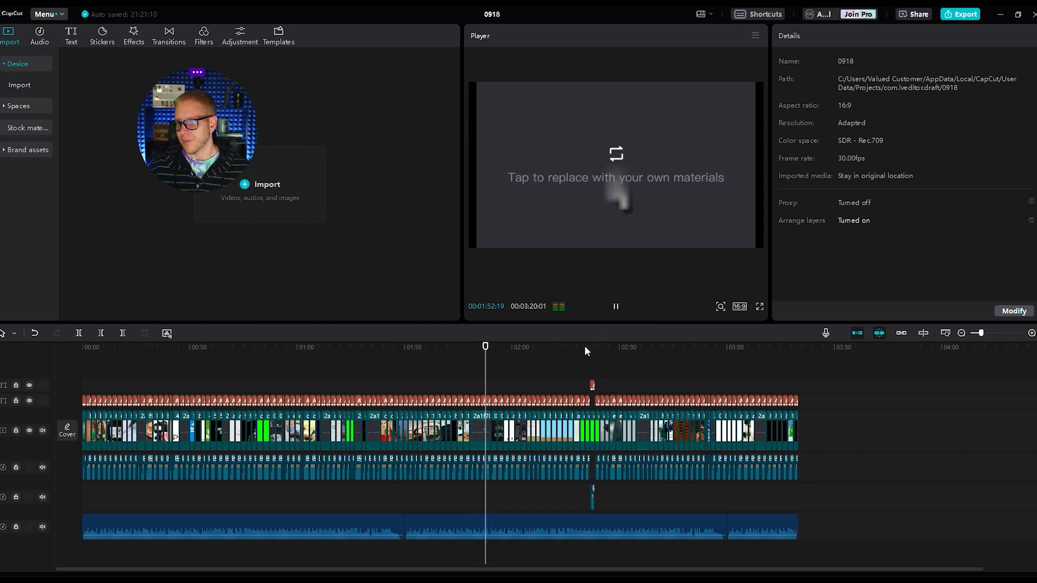
pyautogui.click(616, 307)
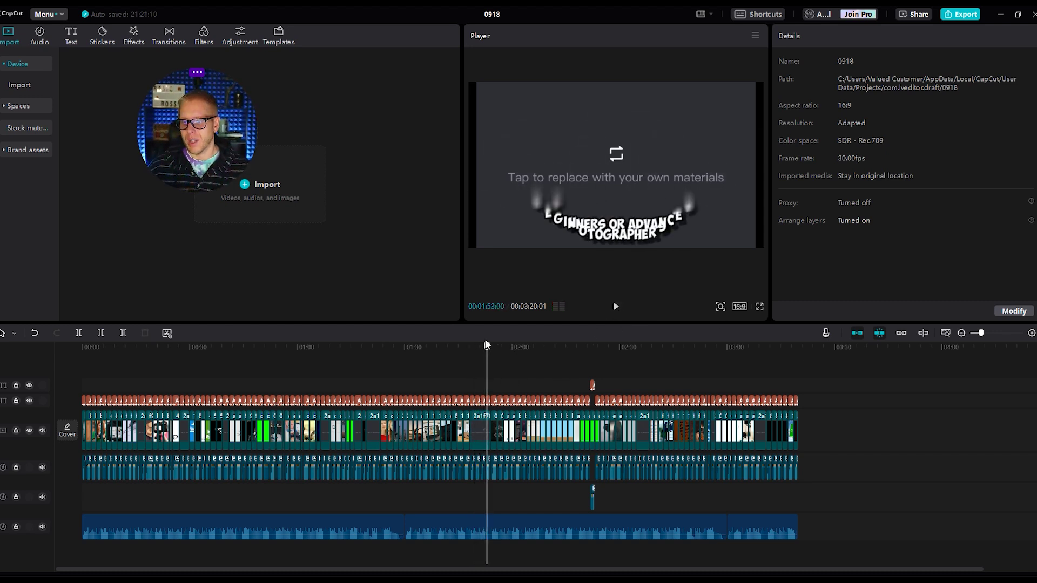
pyautogui.click(509, 346)
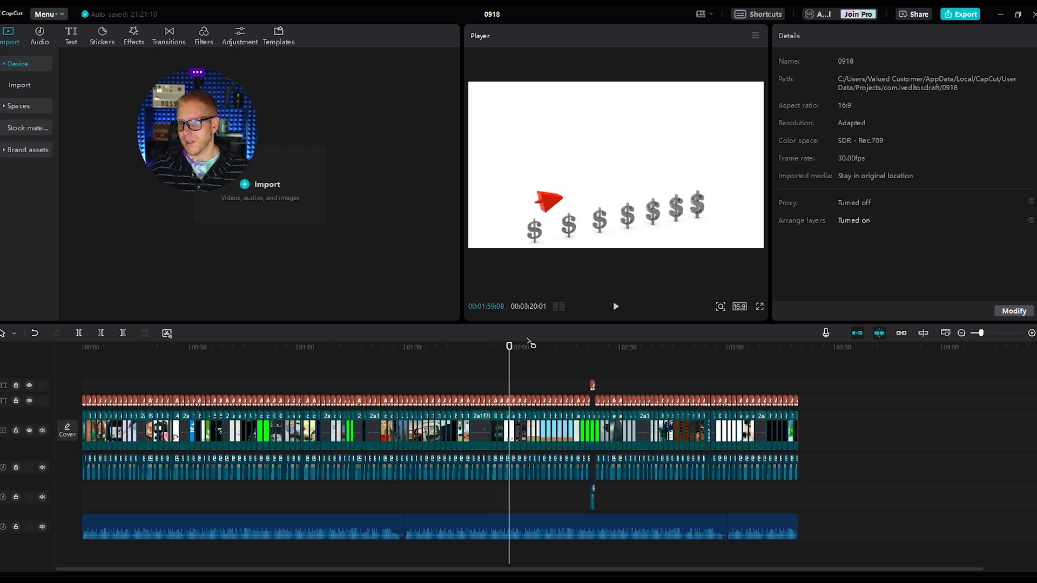
pyautogui.click(618, 311)
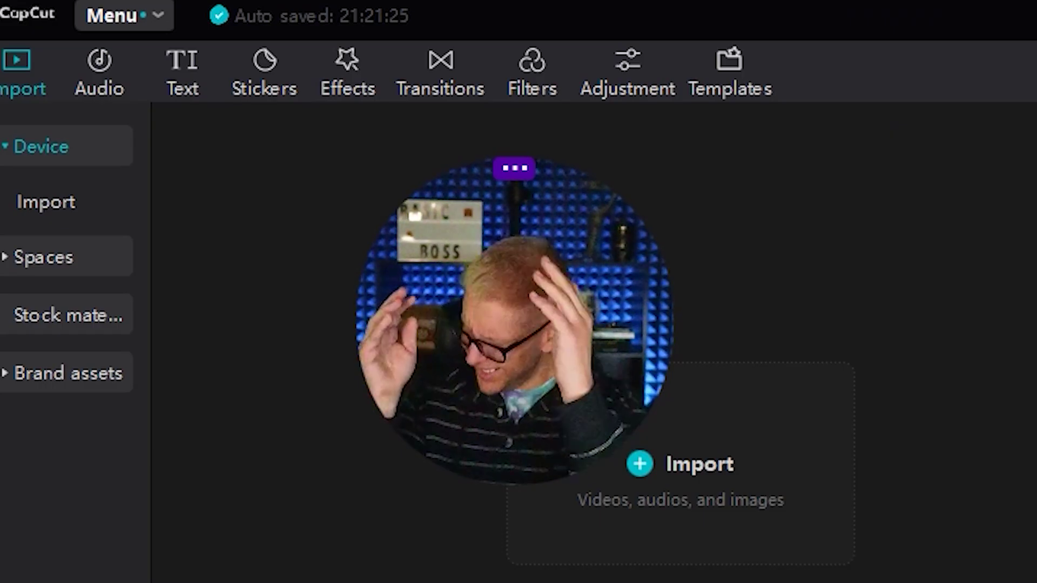
pyautogui.click(616, 311)
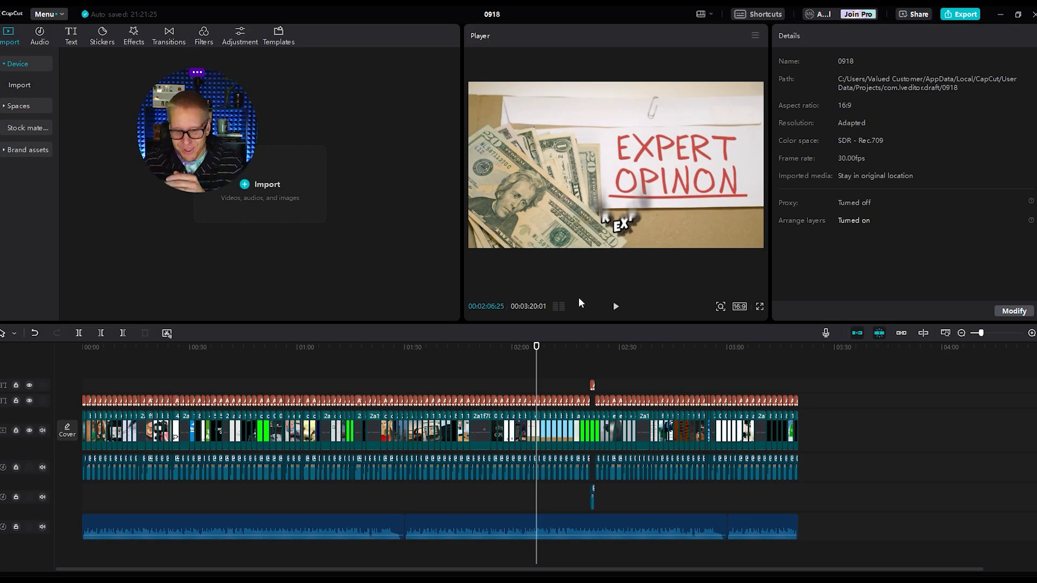
# - Export as 1080P H.264 MP4 at 30fps, saving to a G: drive folder after the disk-space warning
pyautogui.click(960, 14)
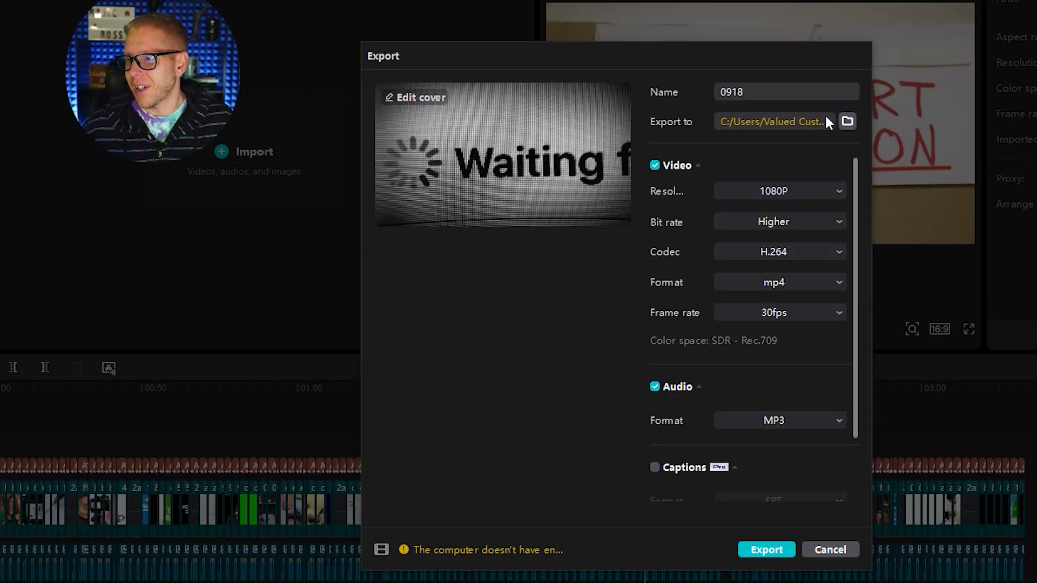
pyautogui.click(767, 90)
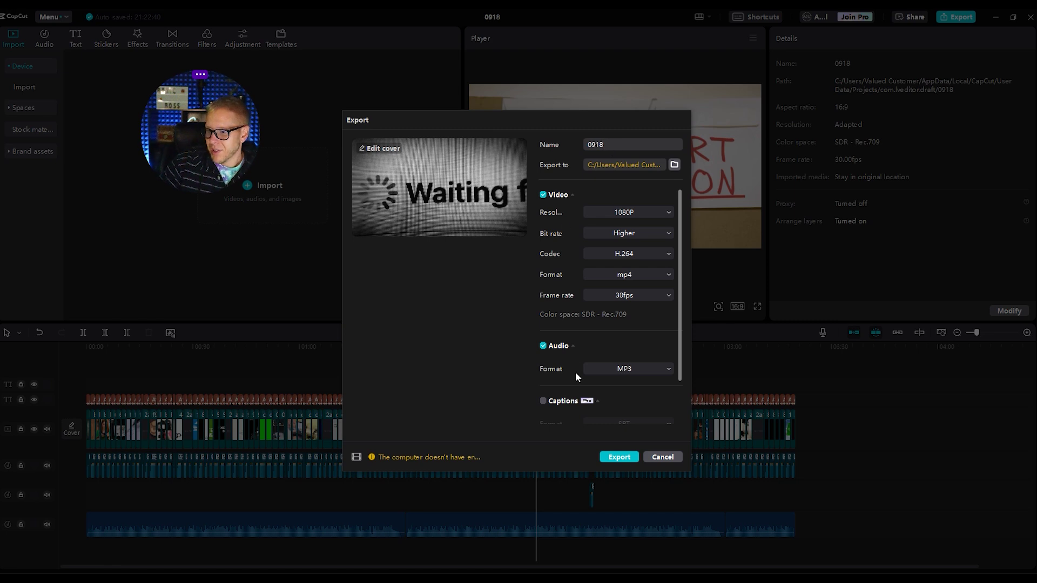
pyautogui.scroll(-2, 570, 365)
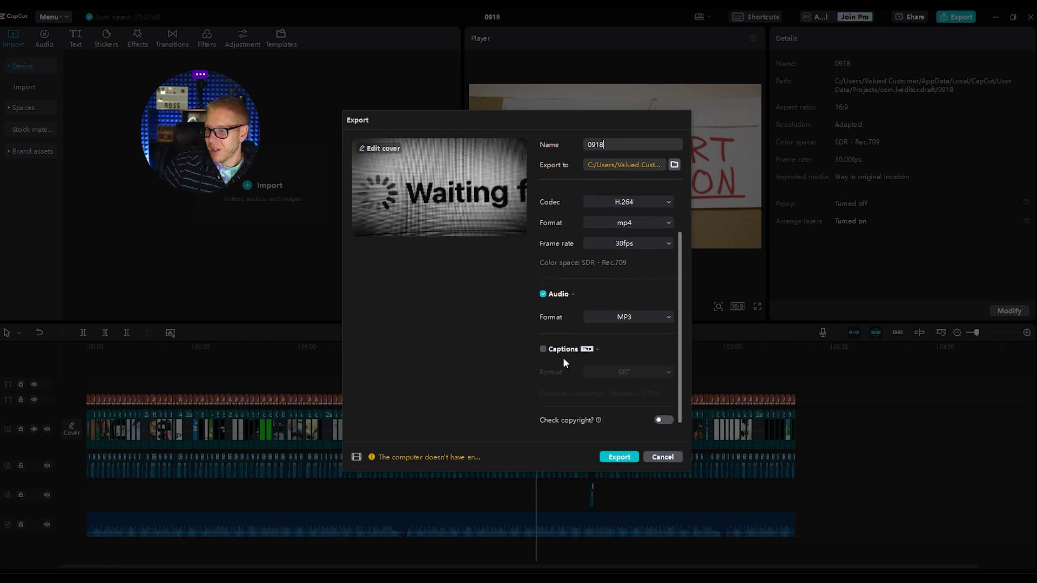
pyautogui.click(619, 458)
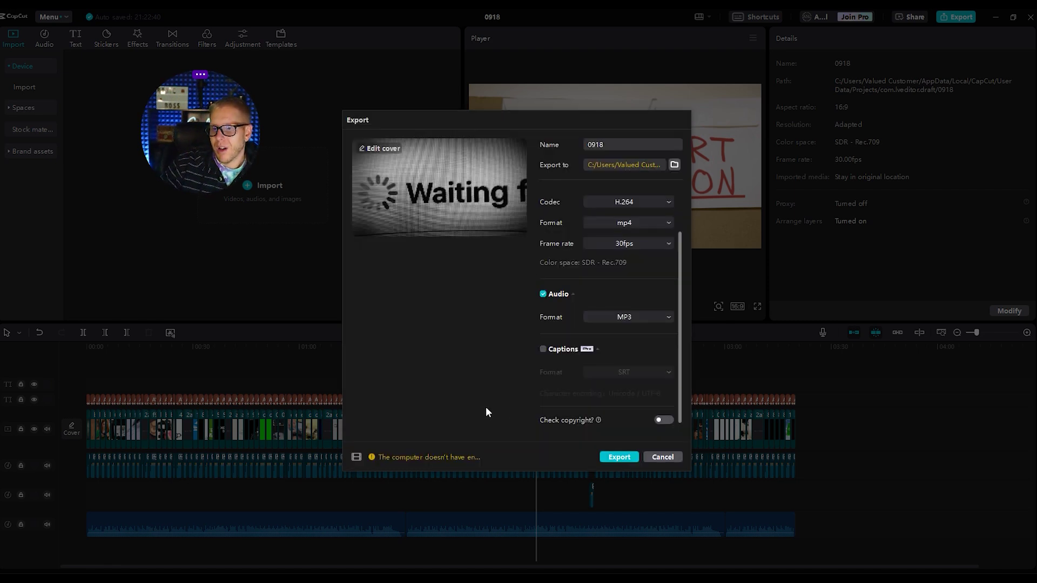
pyautogui.click(520, 334)
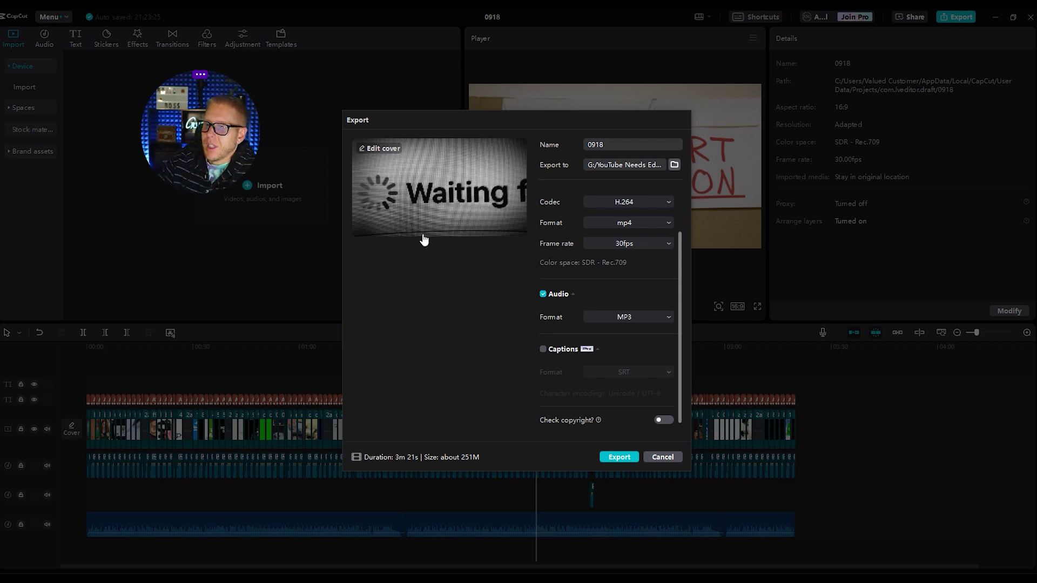
pyautogui.click(381, 148)
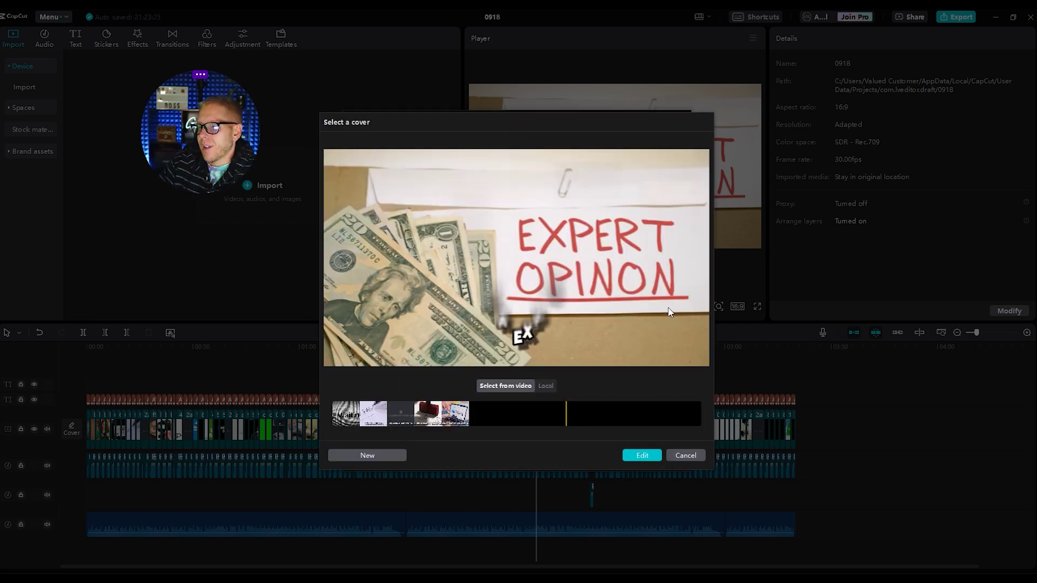
# - Browse the filmstrip frames, choose a new cover placed at the video's start, and export
pyautogui.click(509, 423)
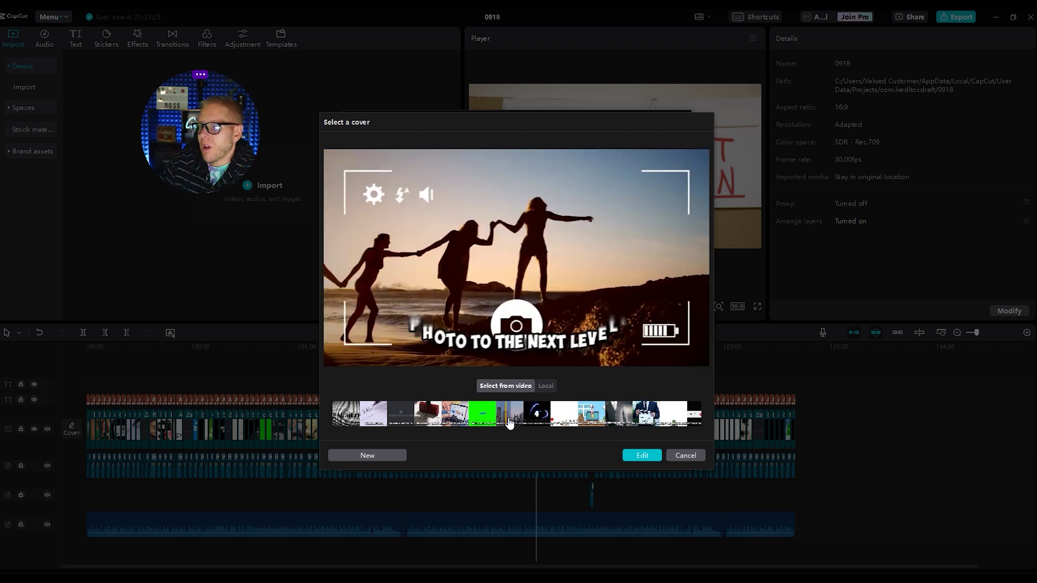
pyautogui.moveTo(509, 423)
pyautogui.mouseDown()
pyautogui.moveTo(478, 420)
pyautogui.moveTo(513, 420)
pyautogui.moveTo(514, 389)
pyautogui.mouseUp()
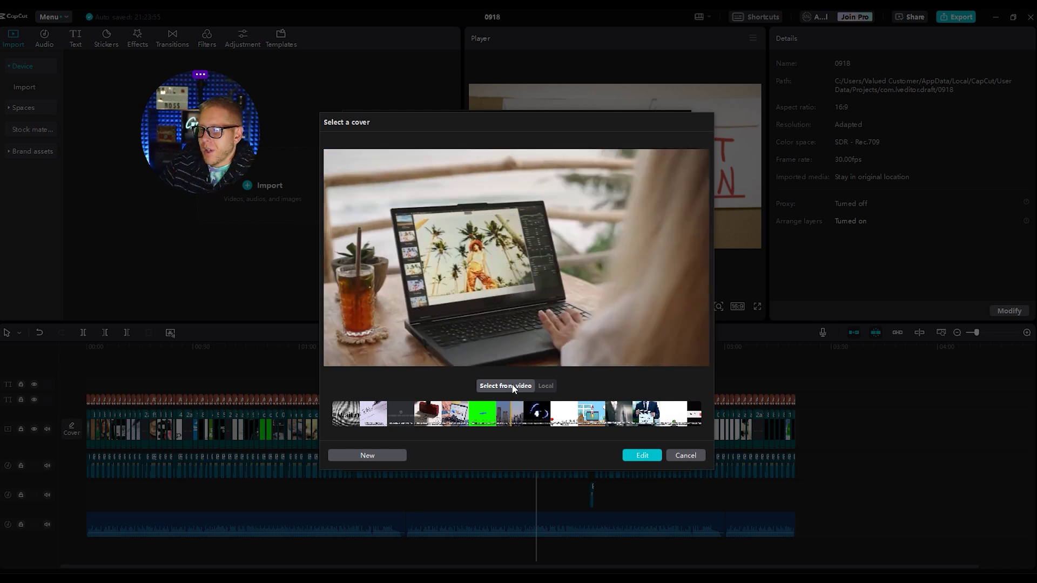
pyautogui.click(374, 455)
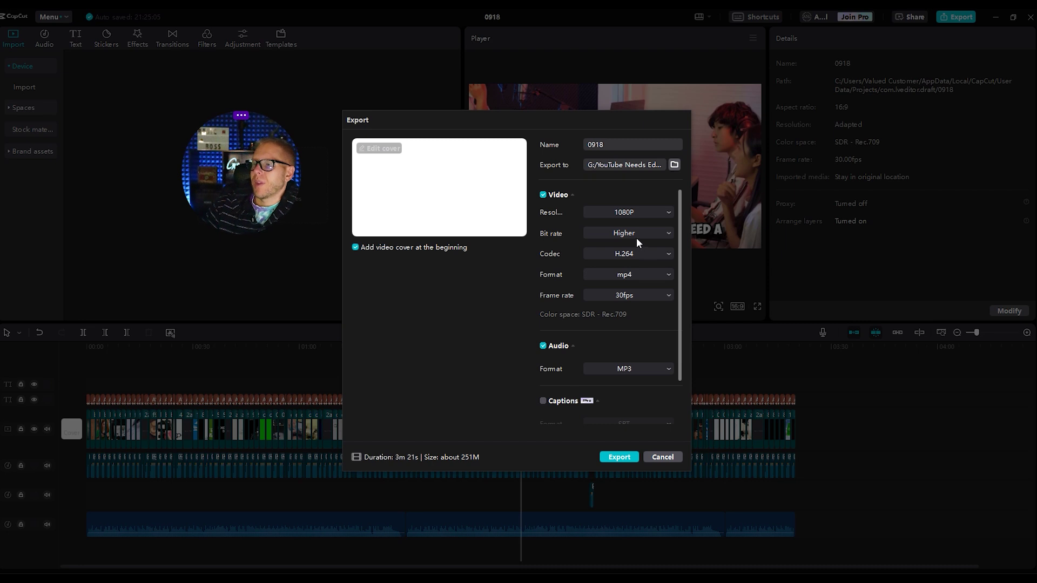
pyautogui.click(620, 457)
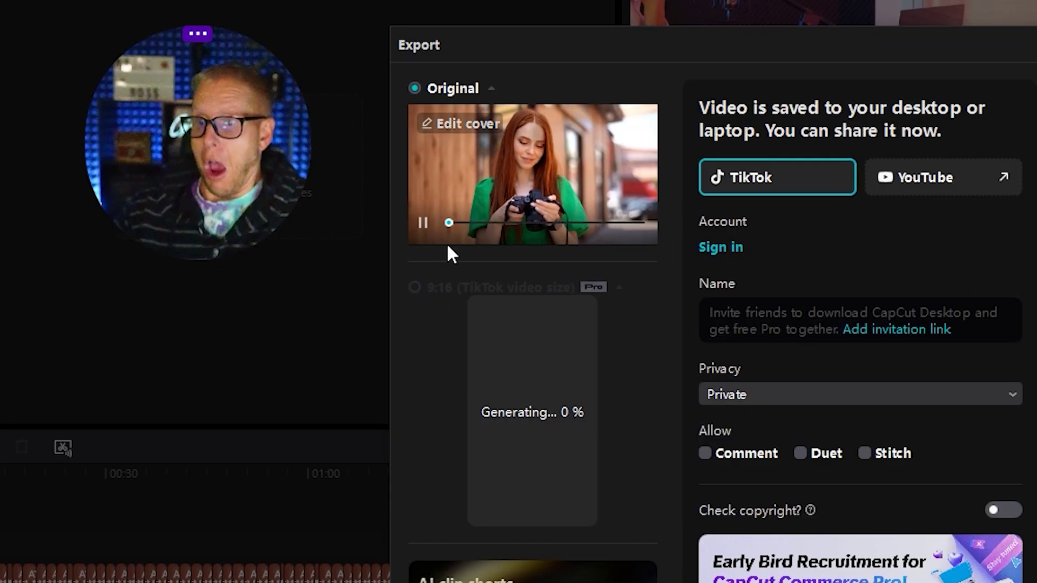
# - Pause the preview of the saved export in the Export panel
pyautogui.click(424, 223)
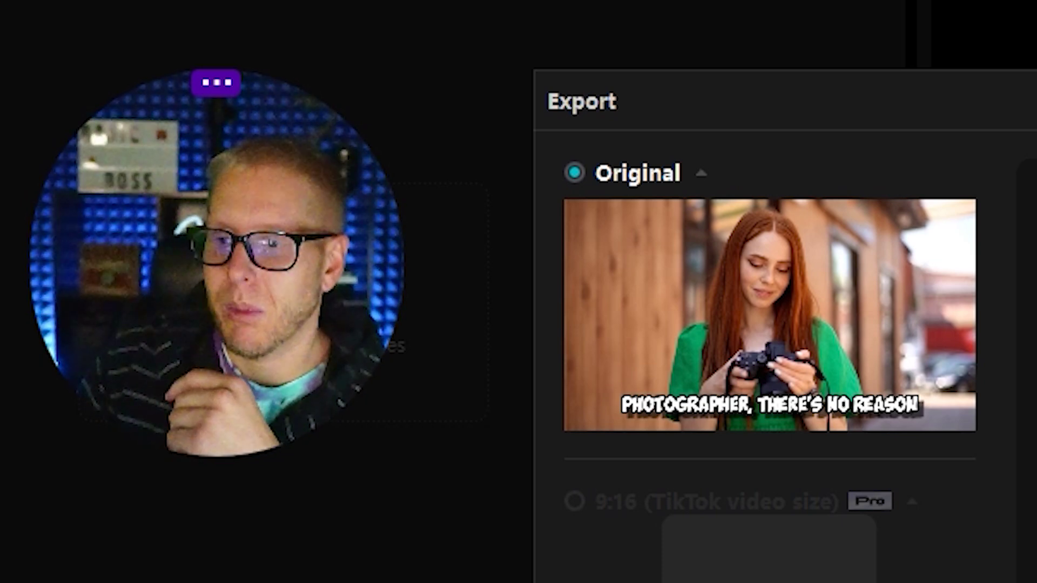
pyautogui.moveTo(979, 243)
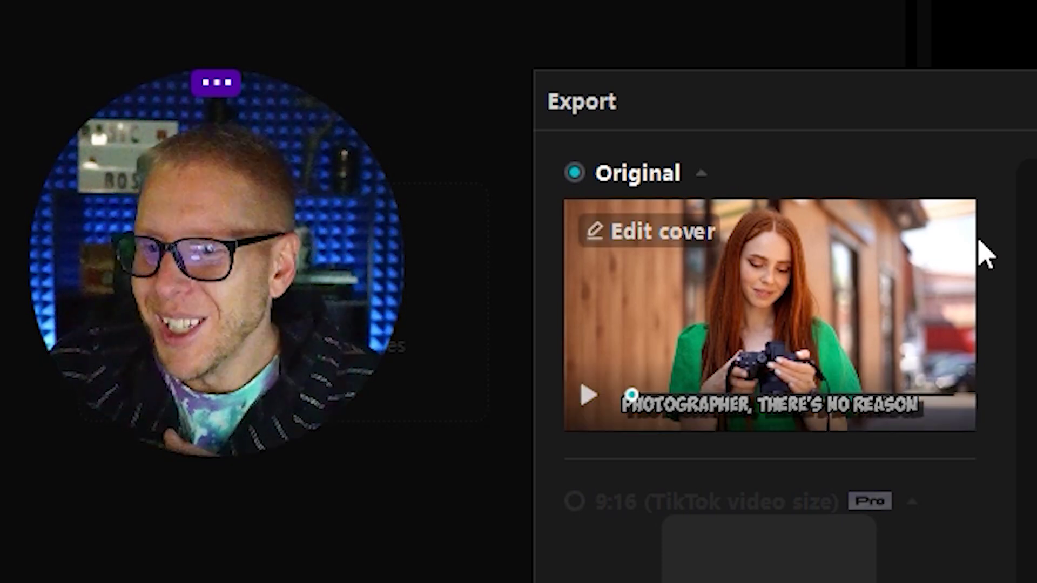